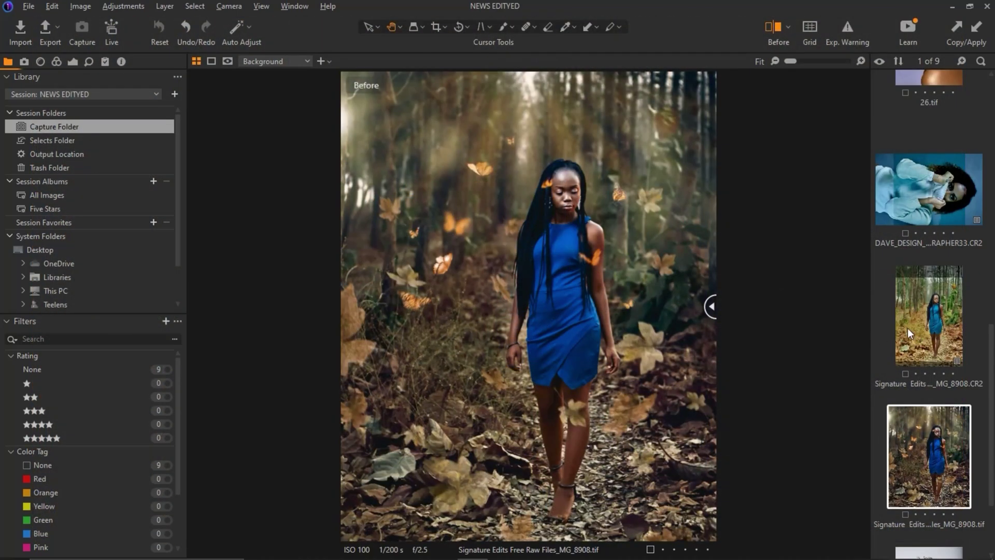
Compare _MG_8908.CR2 with the finished butterfly .tif, then show the raw photo's After view alone.
click(926, 330)
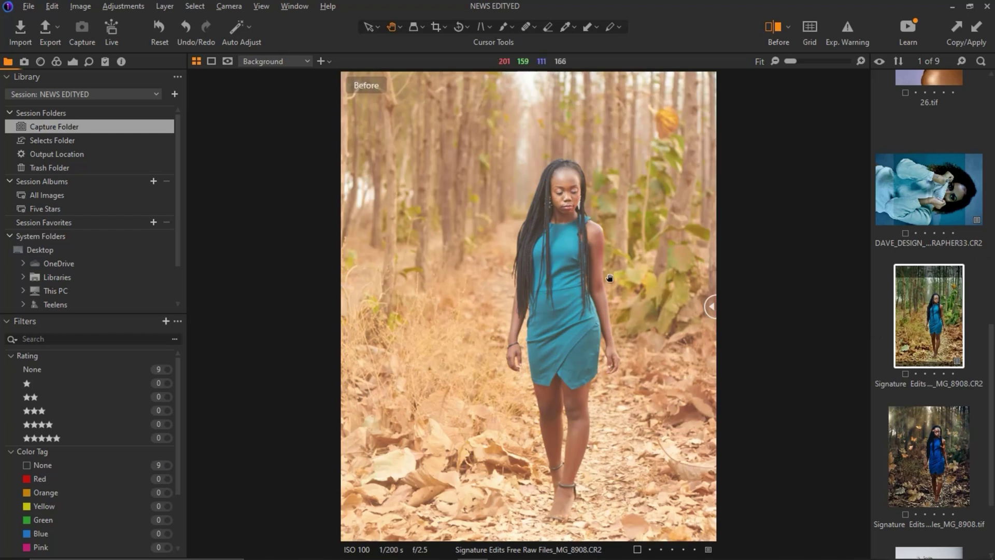
click(911, 418)
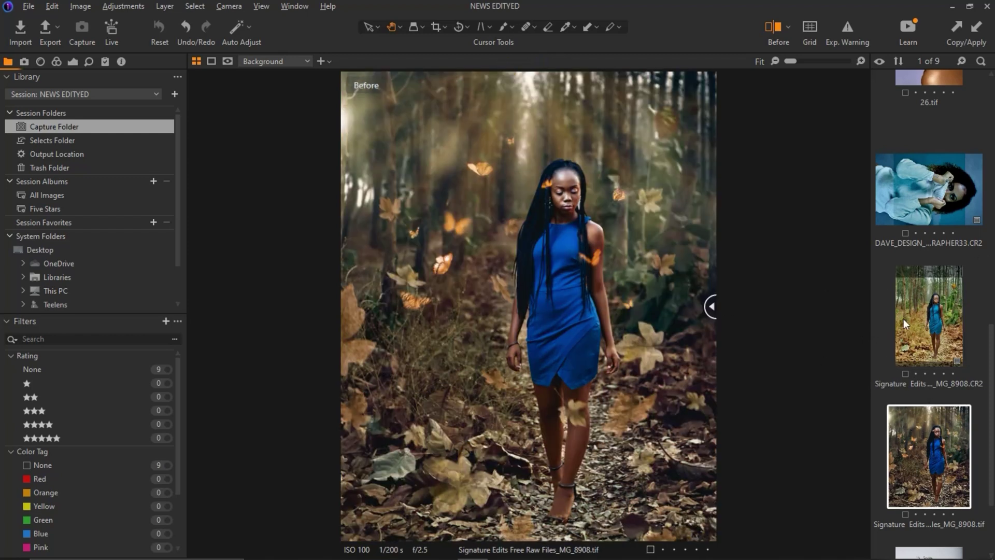
ctrl+click(936, 334)
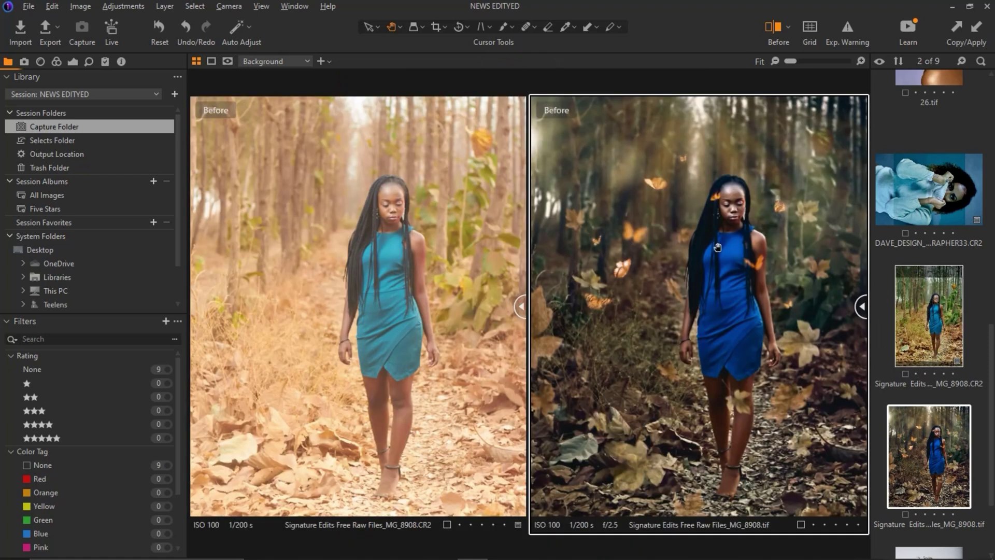
ctrl+click(940, 434)
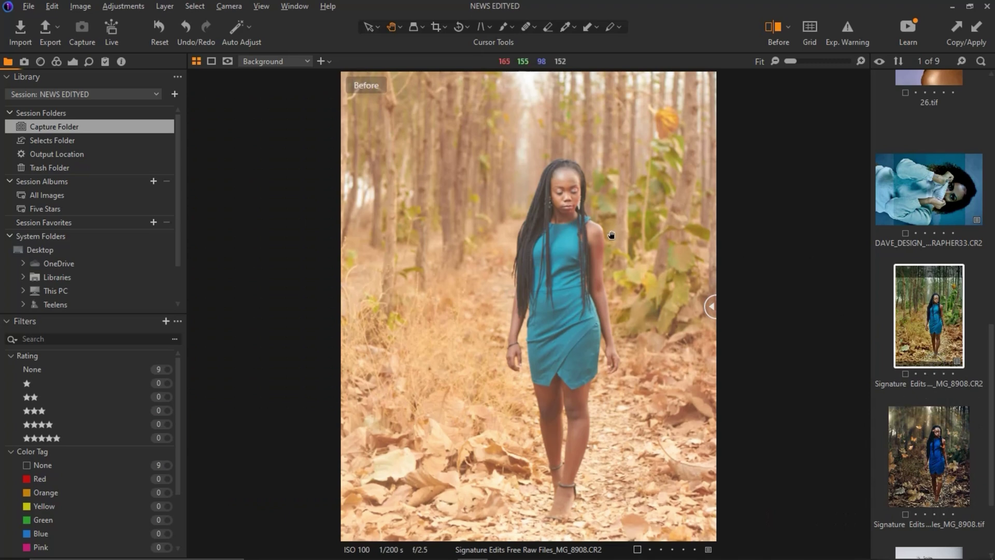
drag(709, 309, 319, 224)
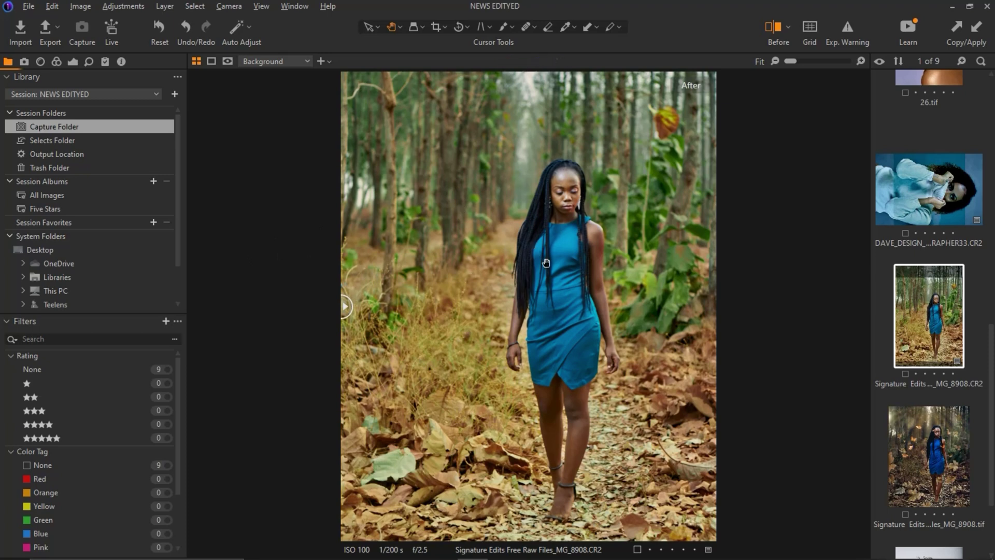
Preview the raw photo without High Dynamic Range, then undo to keep Highlight -100, White -38, Black -44.
click(72, 62)
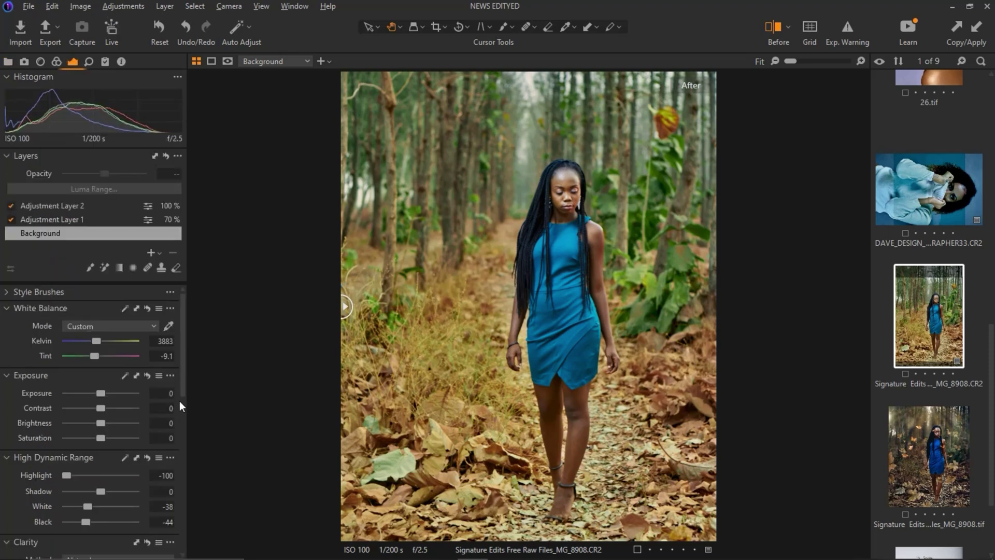
drag(180, 401, 184, 433)
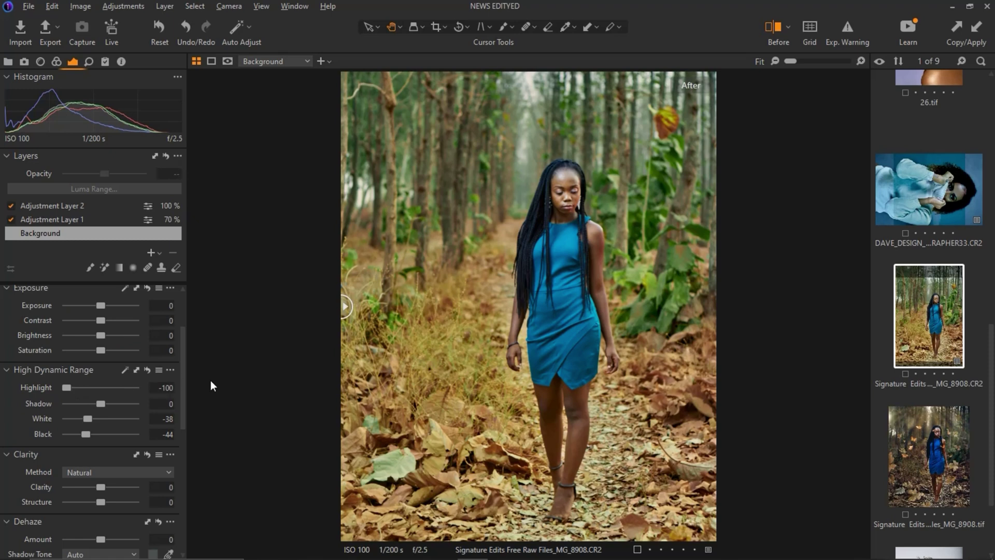
drag(147, 370, 146, 372)
click(145, 371)
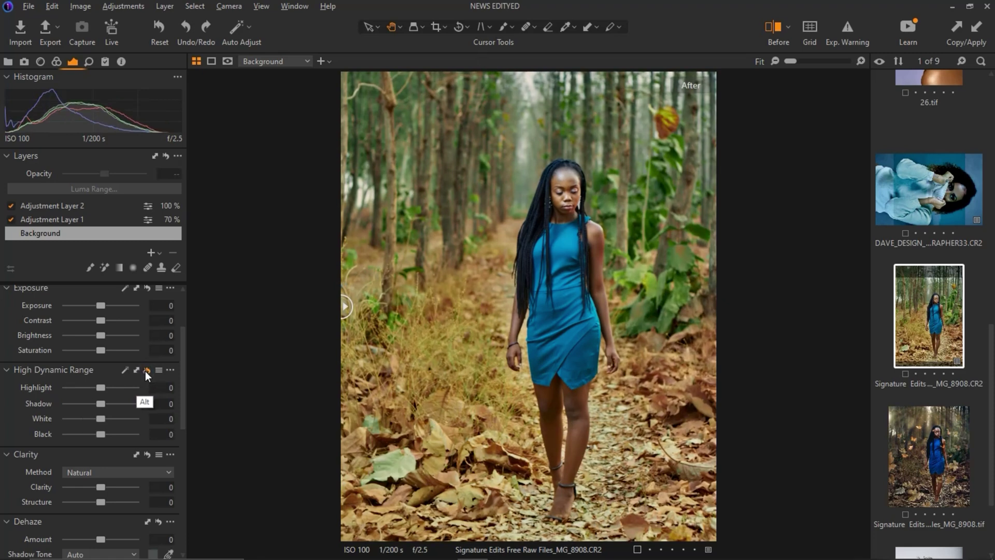
key(ctrl+z)
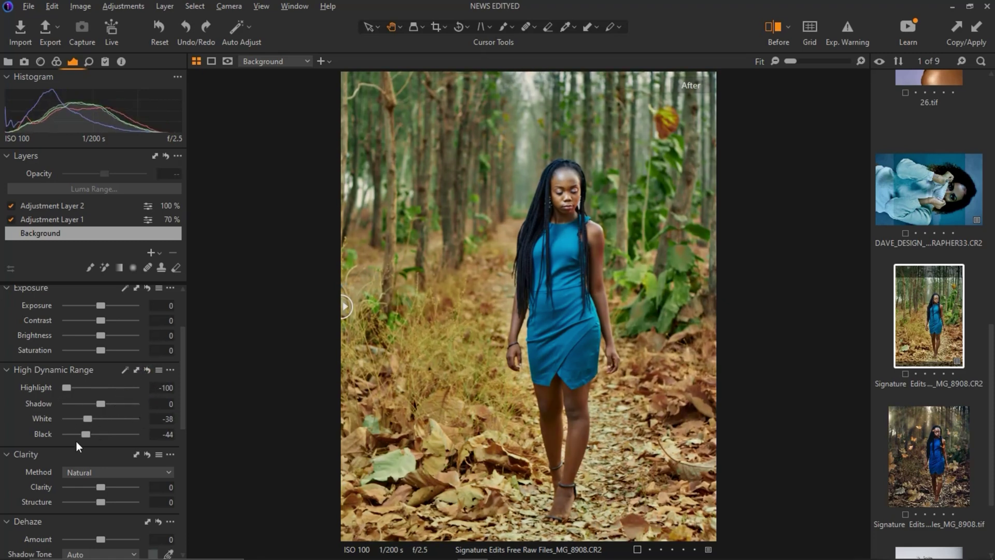
scroll(34, 392, down, 4)
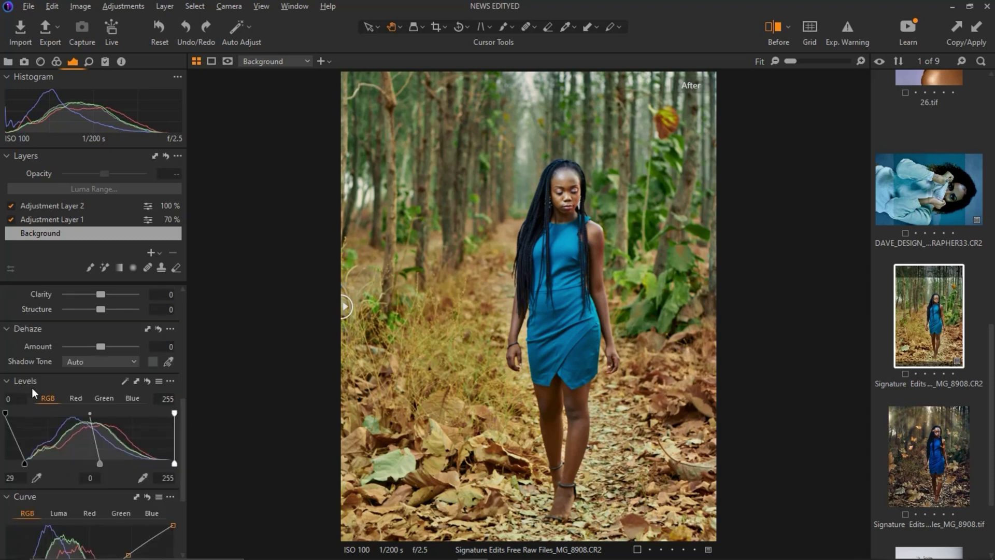
drag(182, 422, 172, 428)
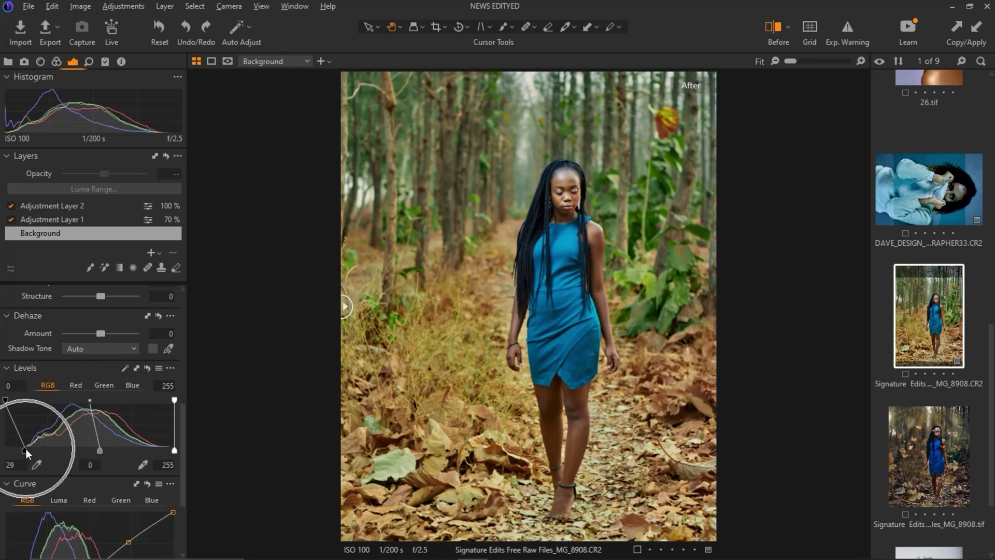
click(172, 450)
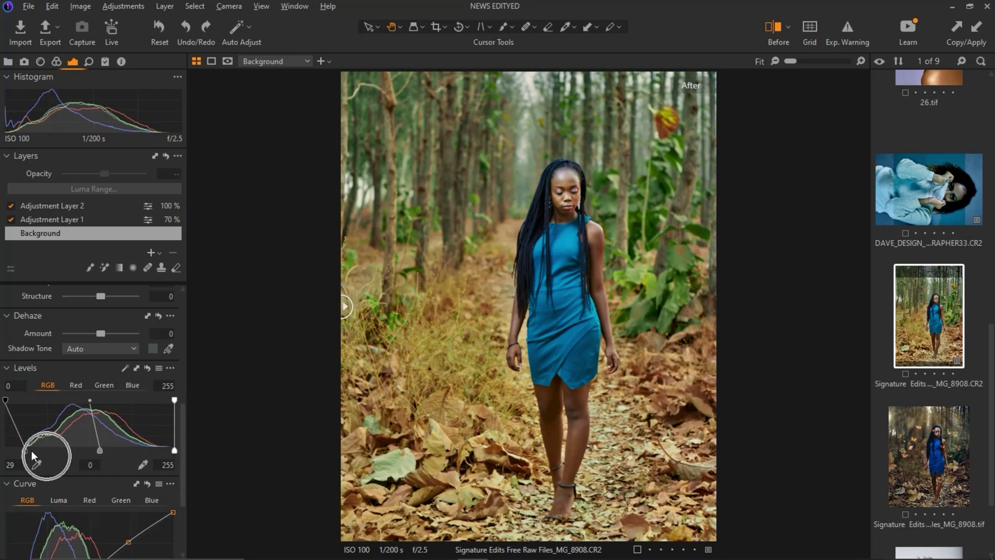
alt+click(147, 368)
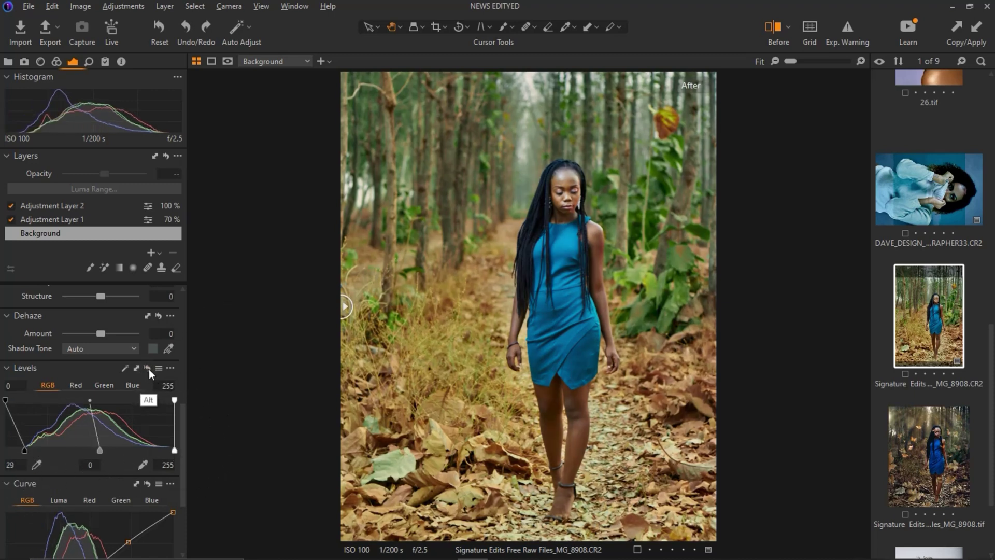
alt+click(150, 369)
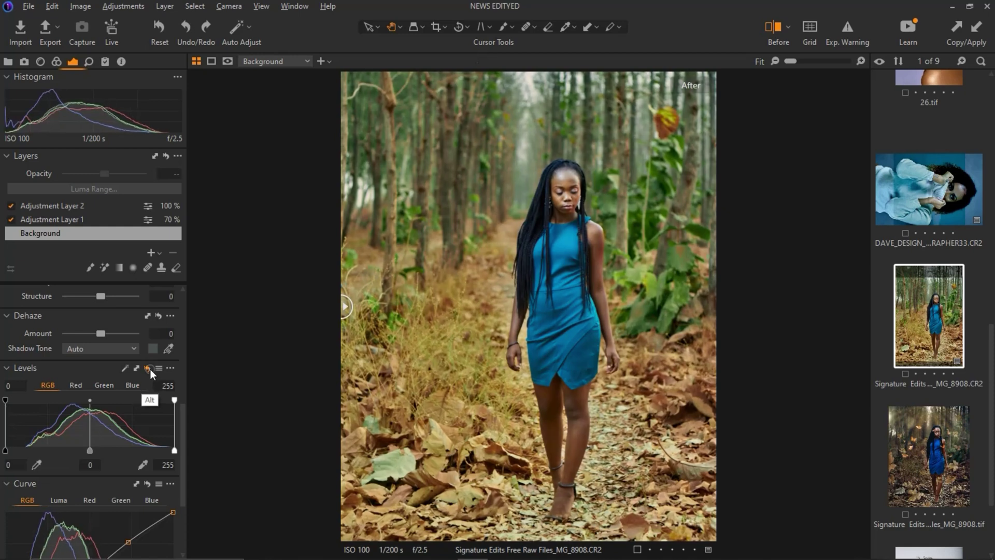
alt+click(150, 369)
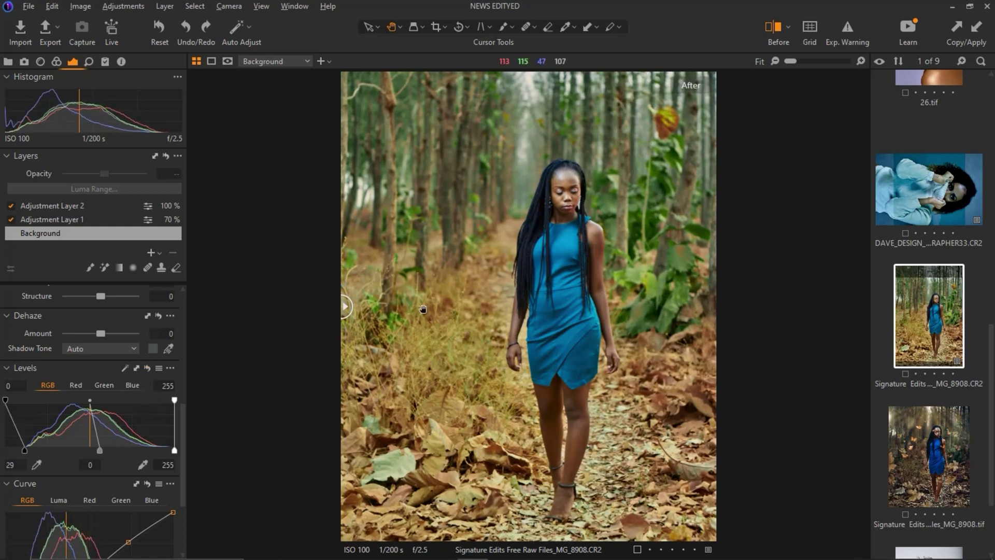
drag(180, 444, 179, 502)
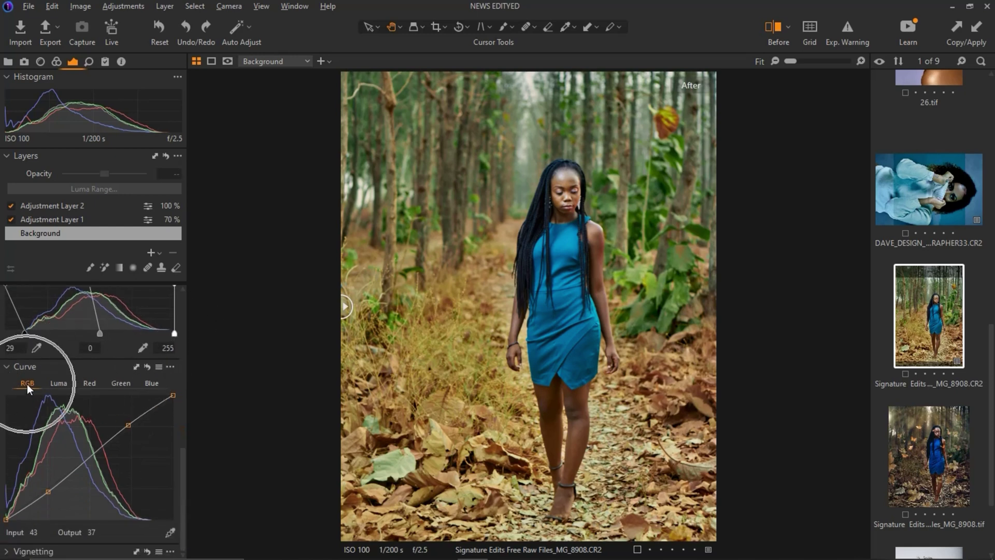
click(49, 490)
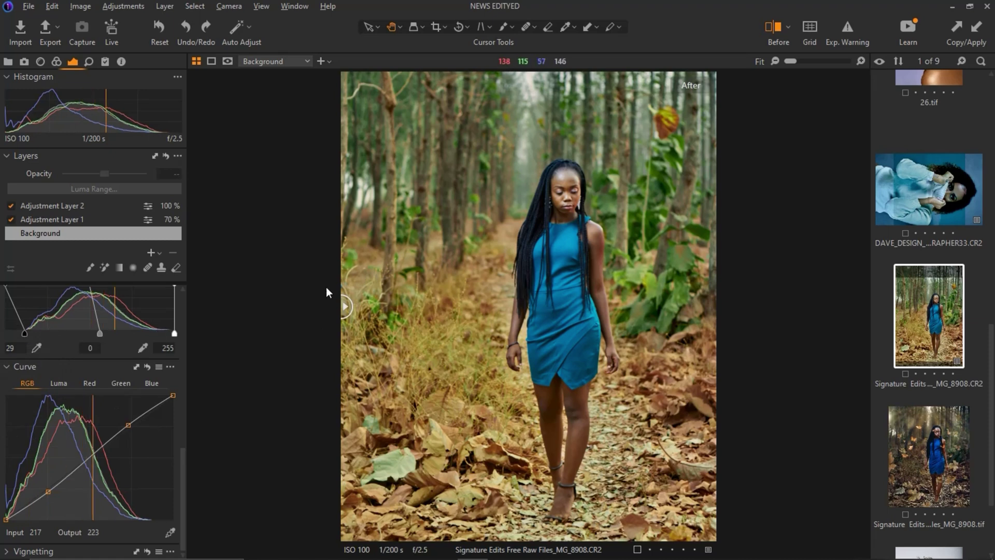
drag(344, 304, 76, 317)
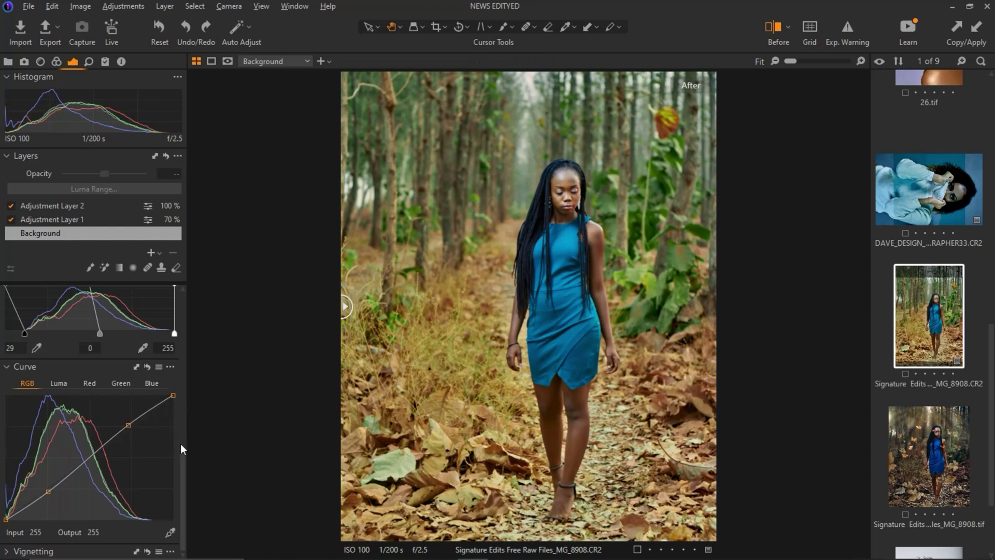
drag(183, 458, 188, 277)
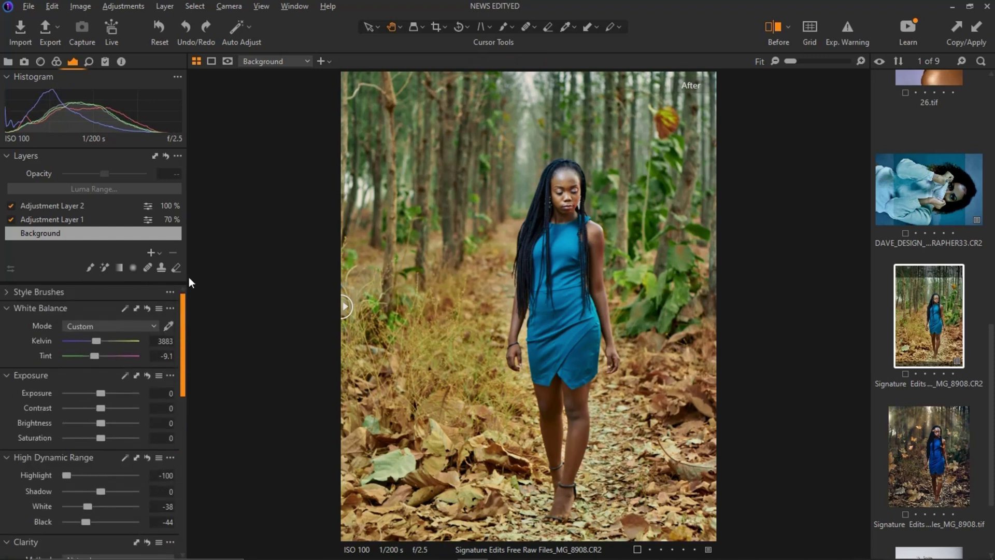
Compare the photo with and without its custom White Balance, then show Adjustment Layer 1's settings.
click(56, 62)
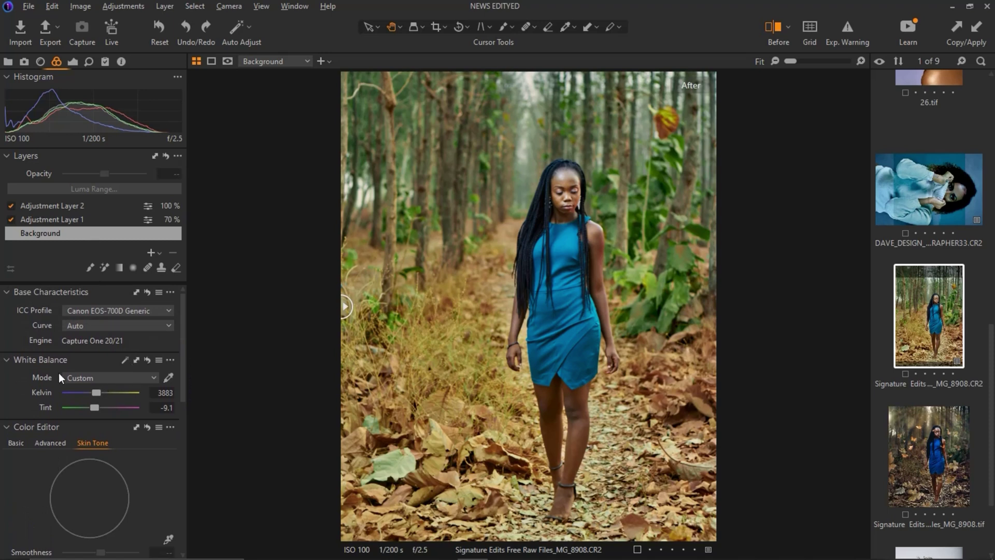
click(148, 360)
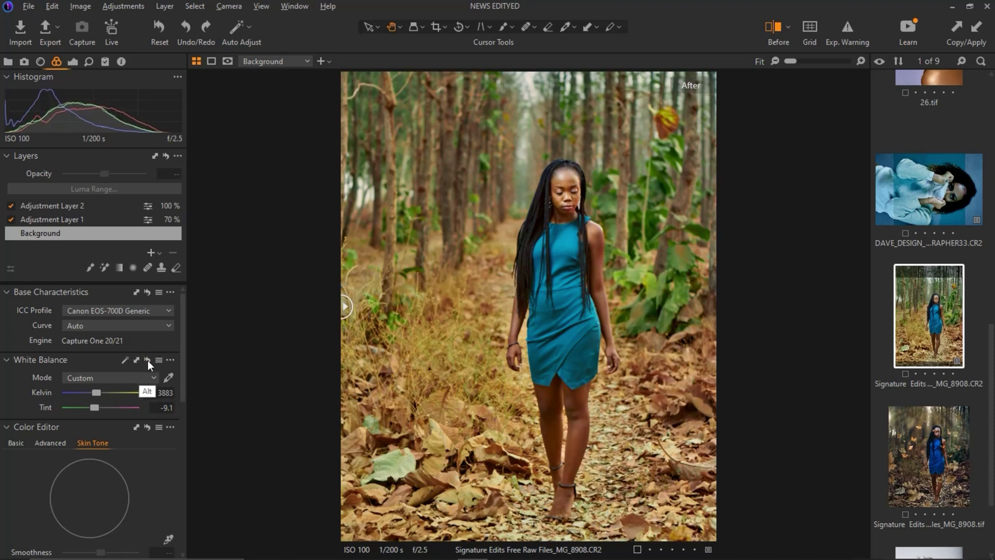
click(148, 360)
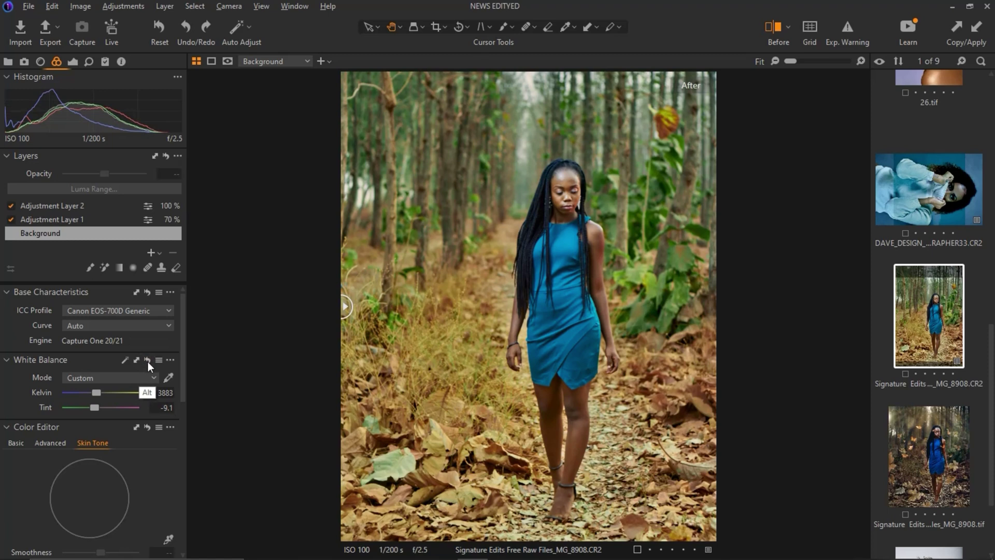
alt+click(148, 361)
alt+click(148, 361)
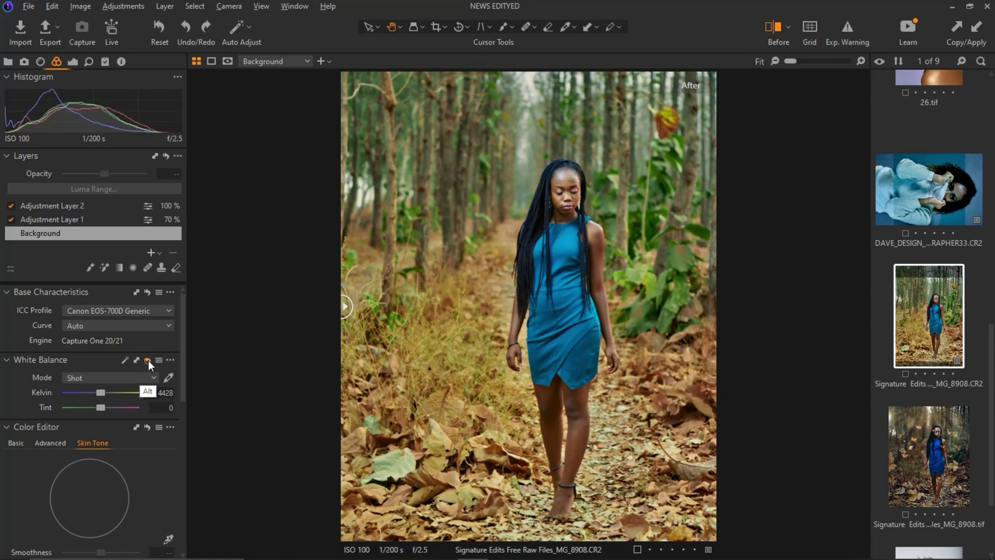
alt+click(148, 359)
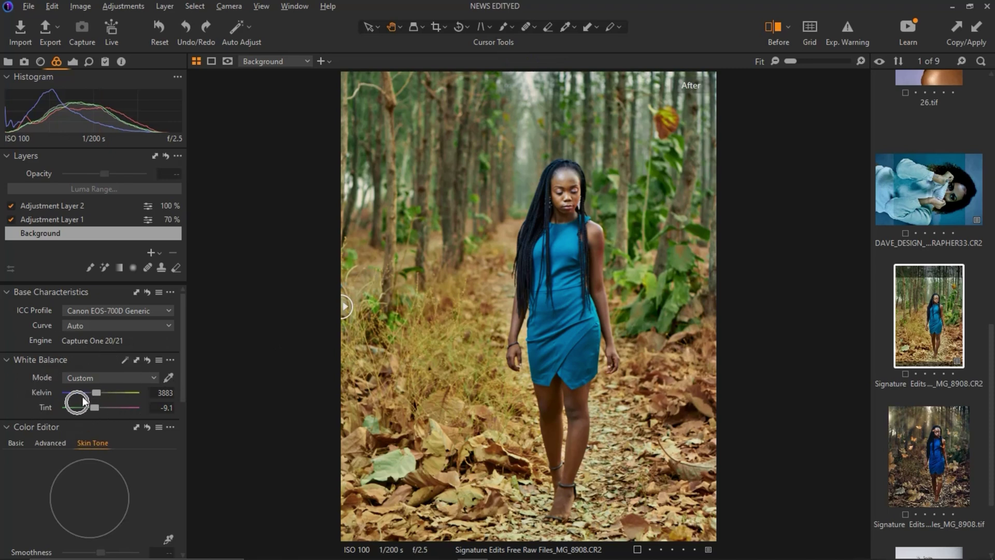
click(99, 412)
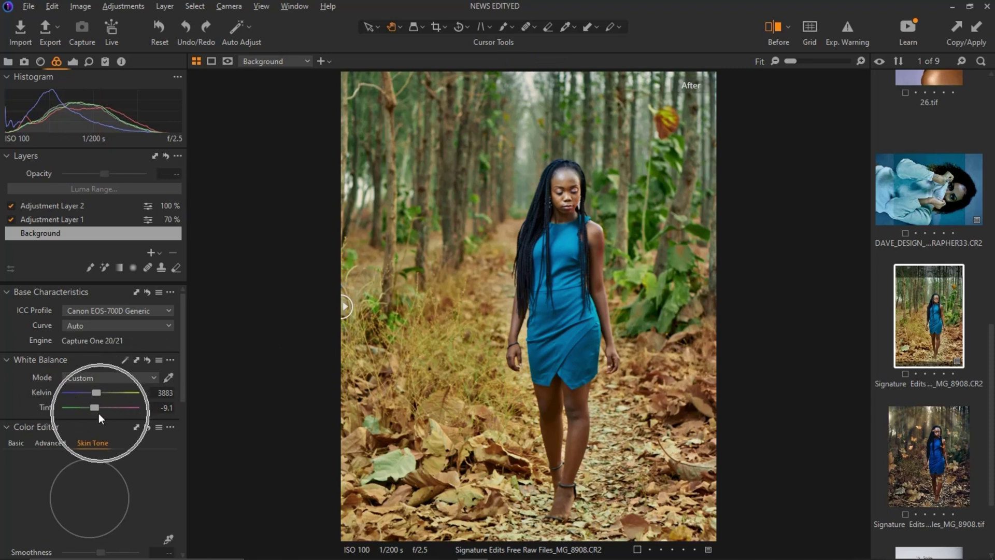
click(107, 412)
Switch between the Background and Adjustment Layer 1 settings, dismissing the add-layer menu unused.
click(52, 219)
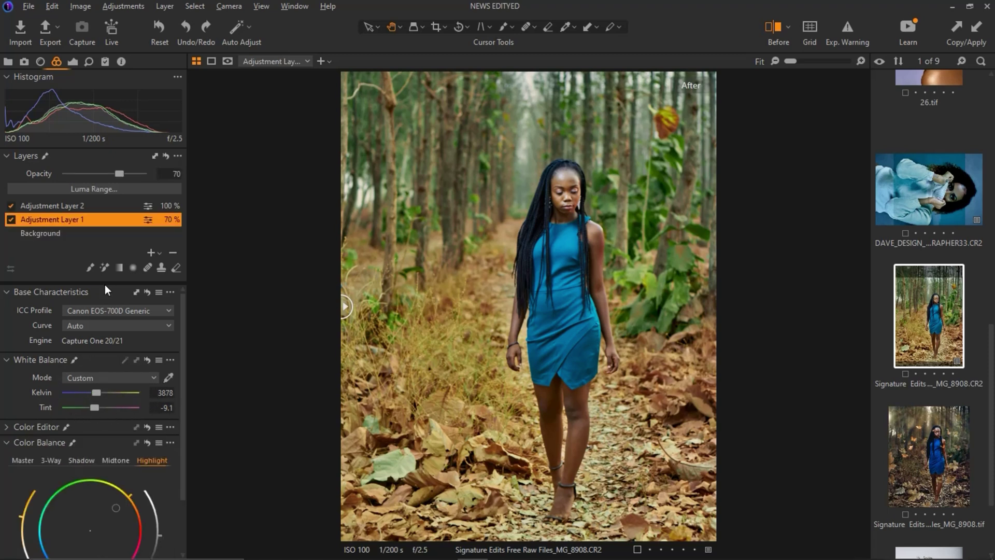
click(46, 232)
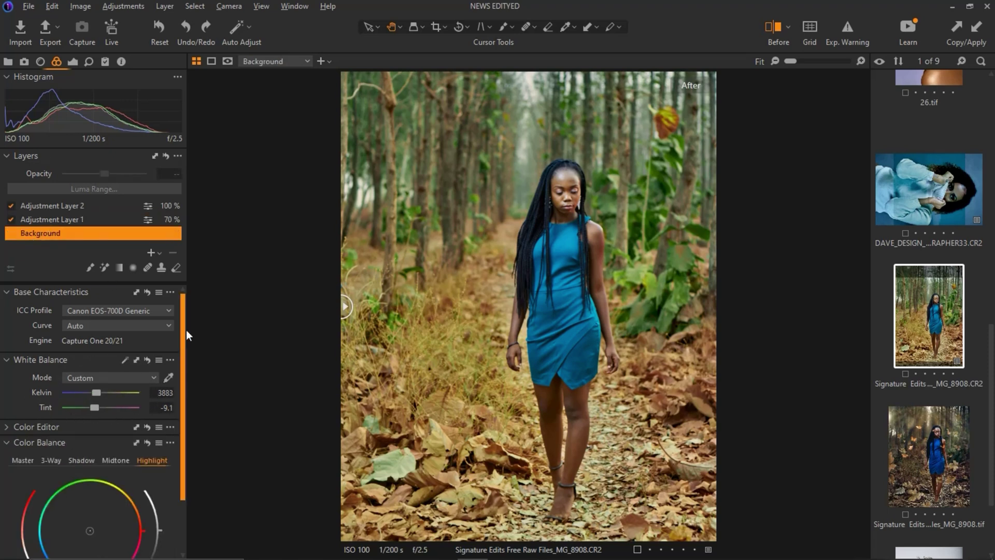
click(55, 220)
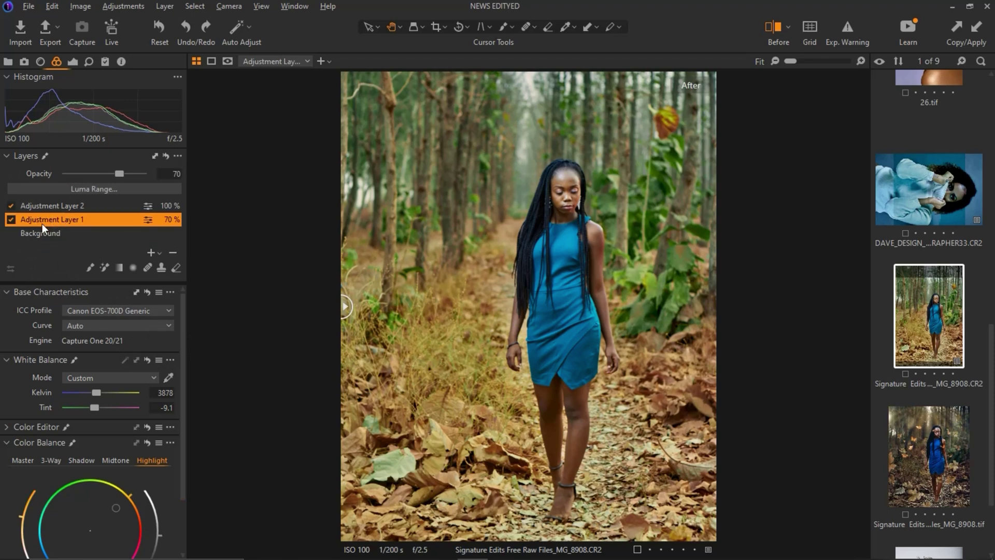
click(38, 222)
click(159, 253)
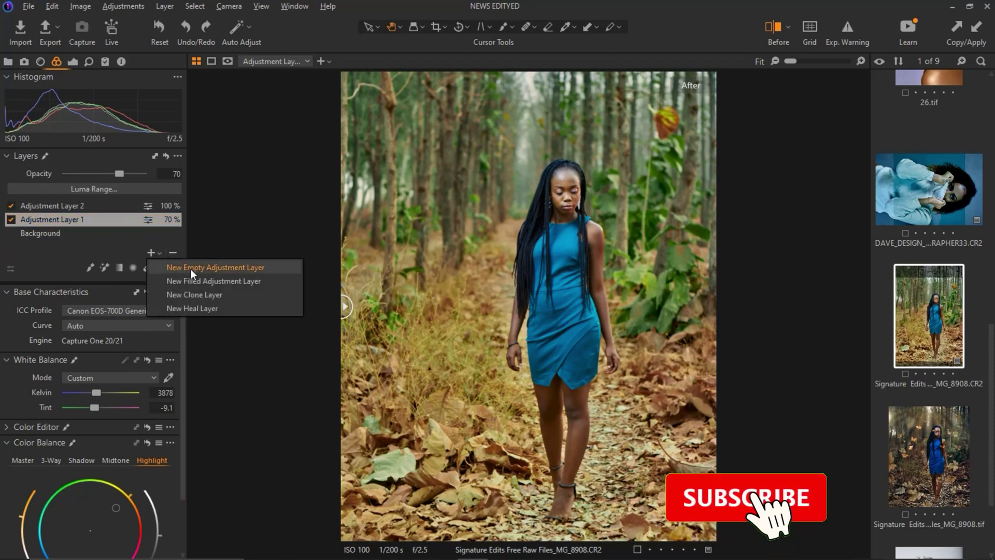
click(8, 248)
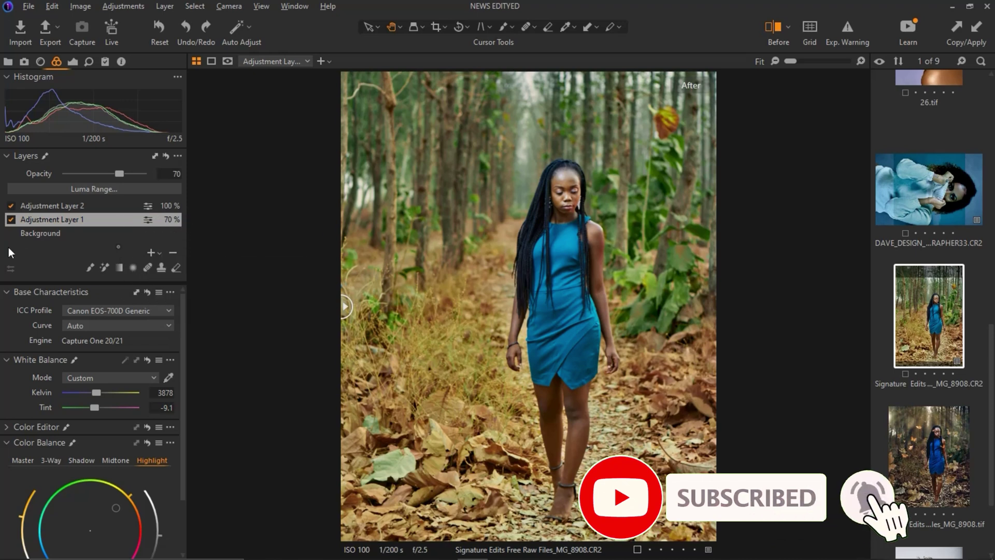
Toggle Adjustment Layer 1 off and on to compare, then display its mask.
click(11, 220)
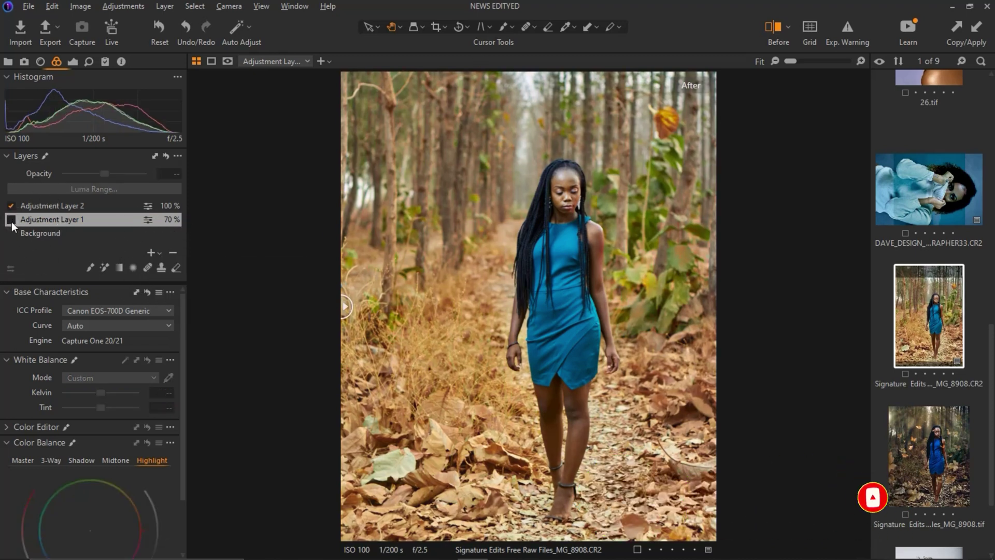
click(11, 220)
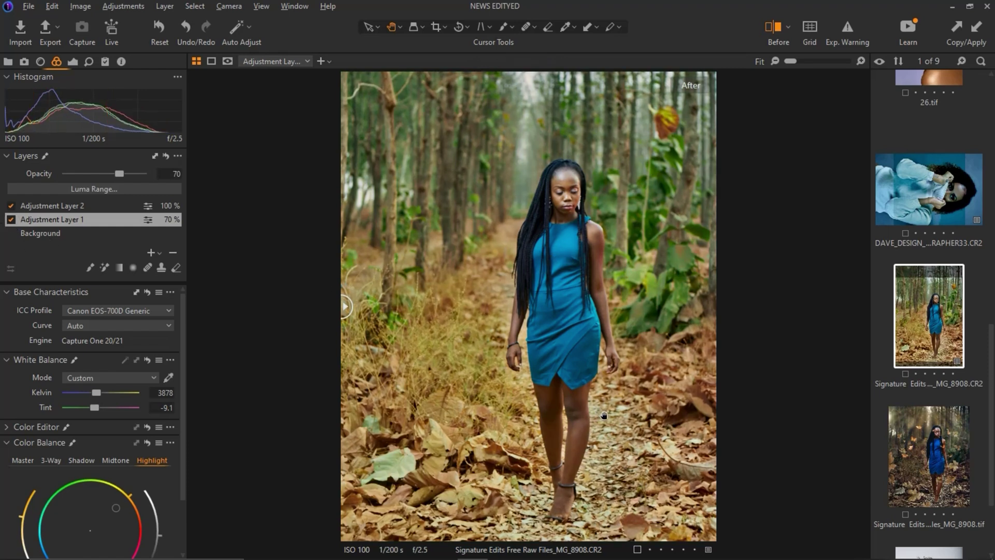
key(m)
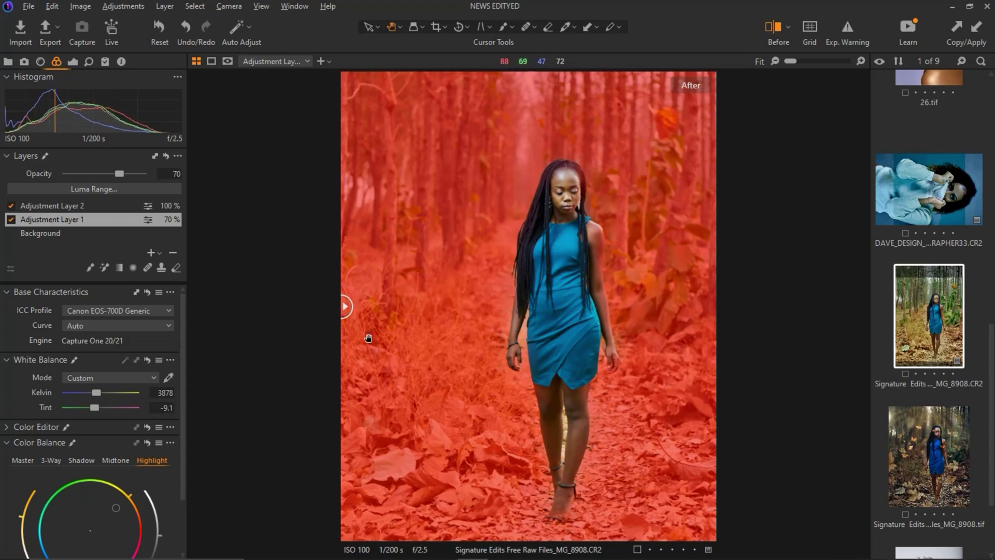
Hide the mask and review Adjustment Layer 1's midtone and shadow Color Balance settings.
key(m)
scroll(181, 497, down, 2)
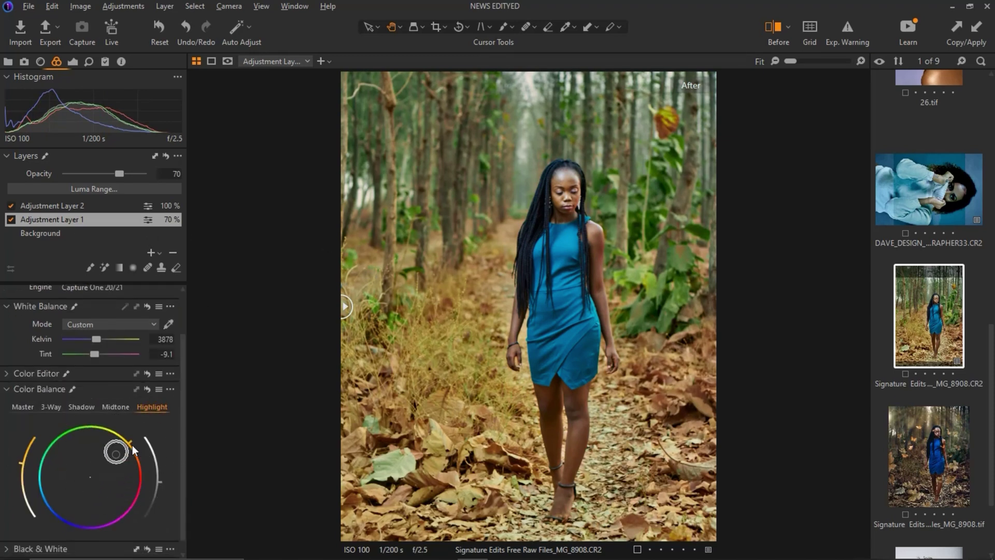
click(107, 408)
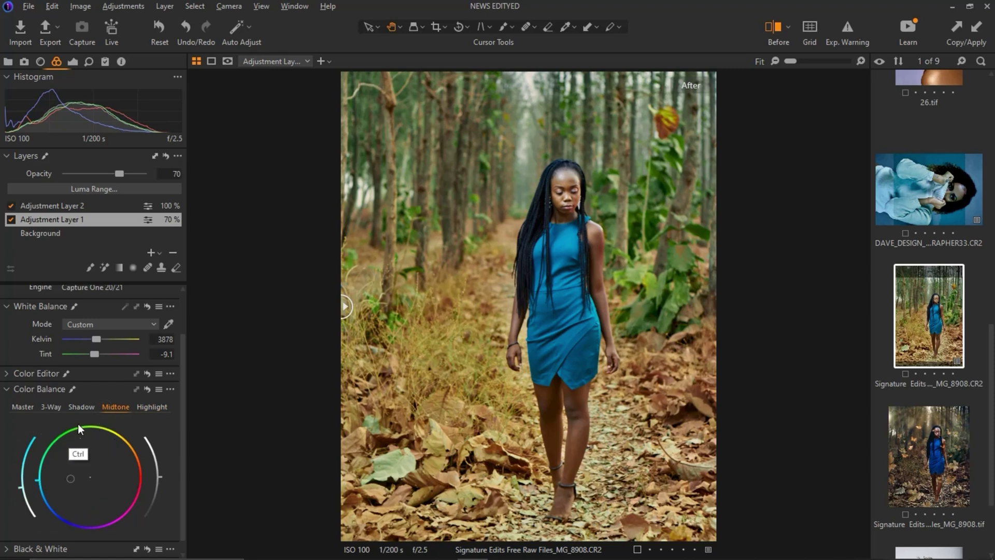
click(81, 406)
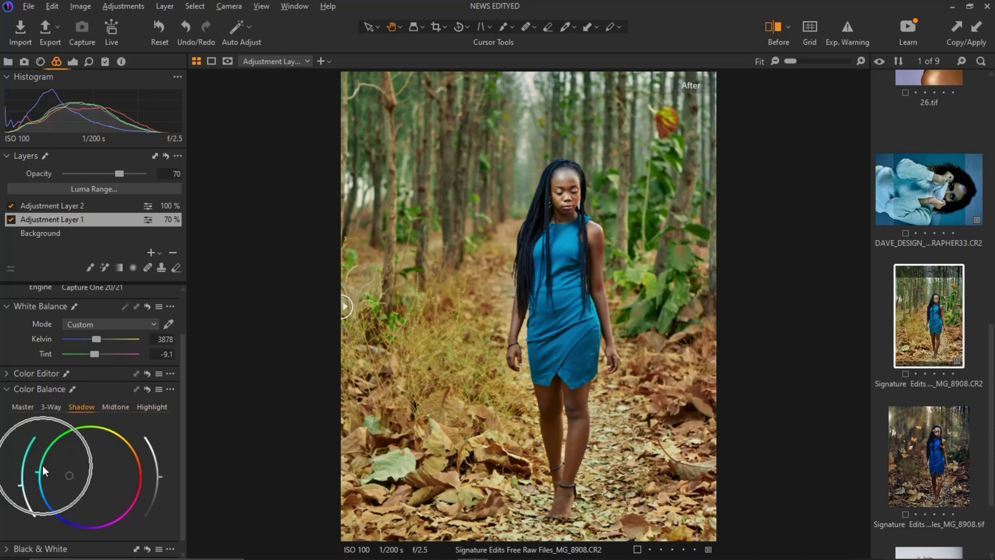
Review Adjustment Layer 1's red and orange Color Editor edits, then select Adjustment Layer 2.
click(9, 375)
click(31, 406)
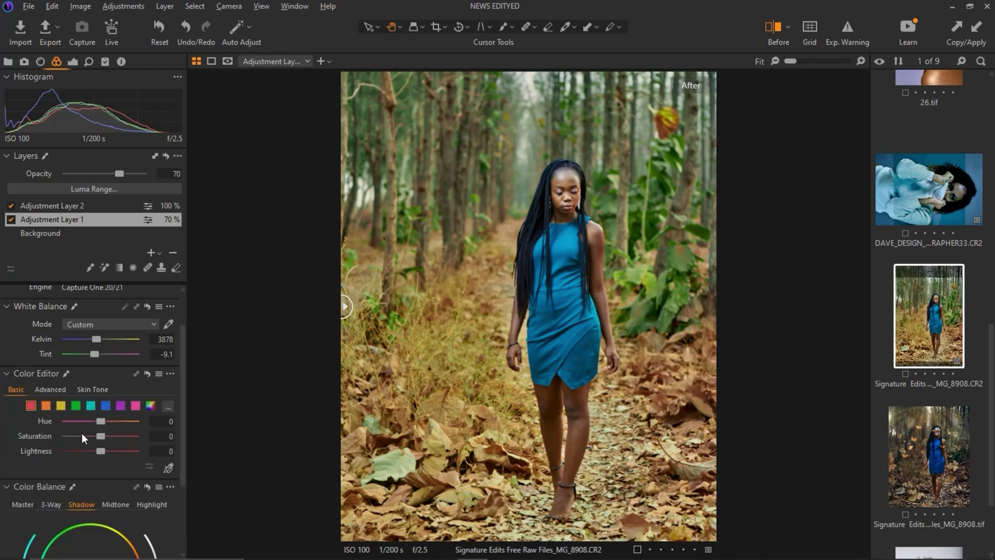
click(45, 406)
key(ctrl)
alt+click(146, 374)
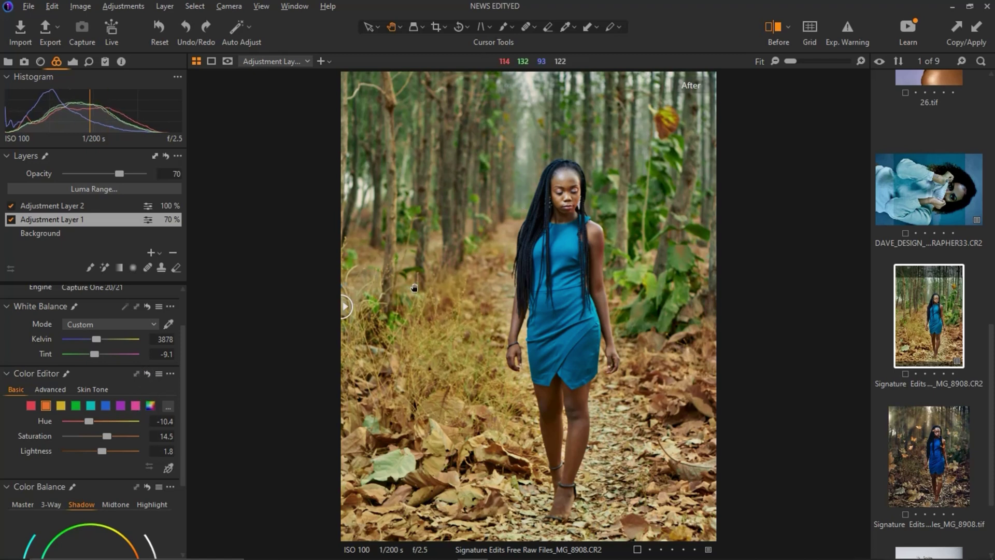
click(46, 205)
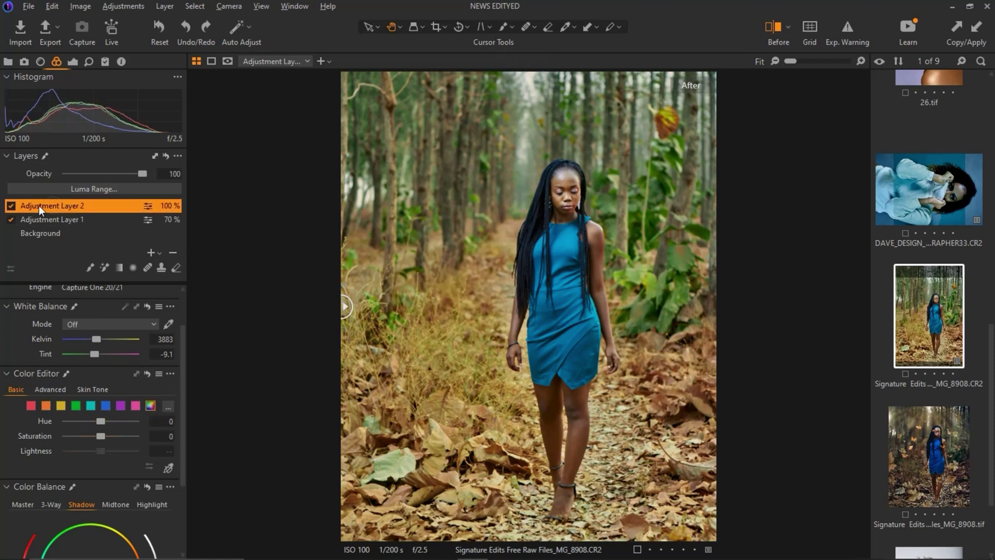
Toggle Adjustment Layer 2 off and on, then show its mask over the woman.
click(11, 206)
click(11, 205)
key(m)
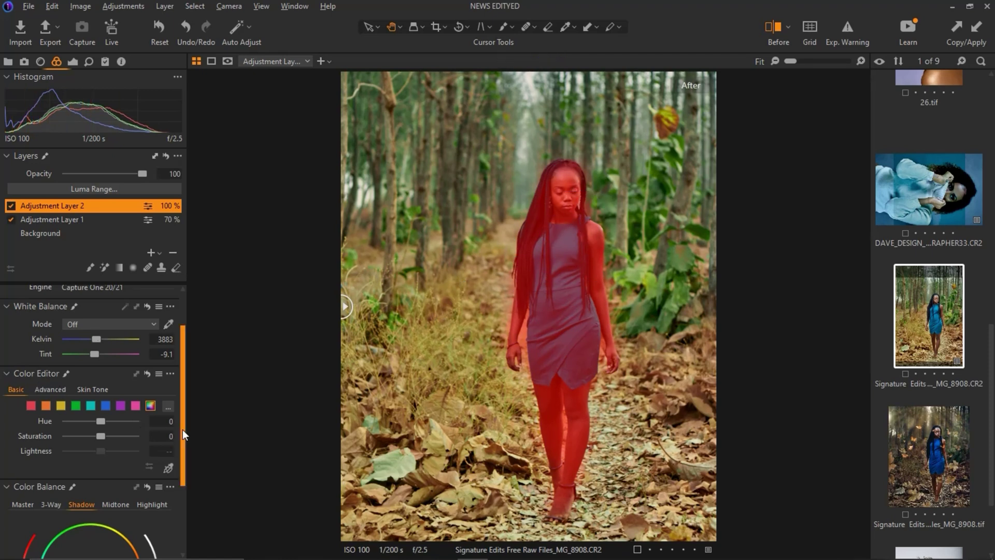
Inspect the Skin Tone correction (Hue 0.4, Saturation -4.9, Lightness 2.2) with a before/after split.
scroll(183, 429, up, 1)
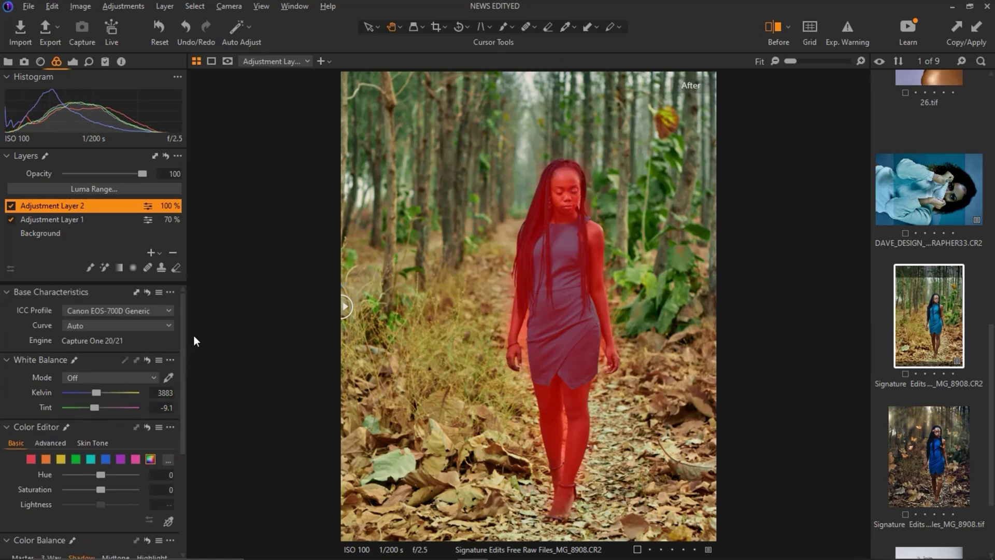
scroll(182, 341, down, 1)
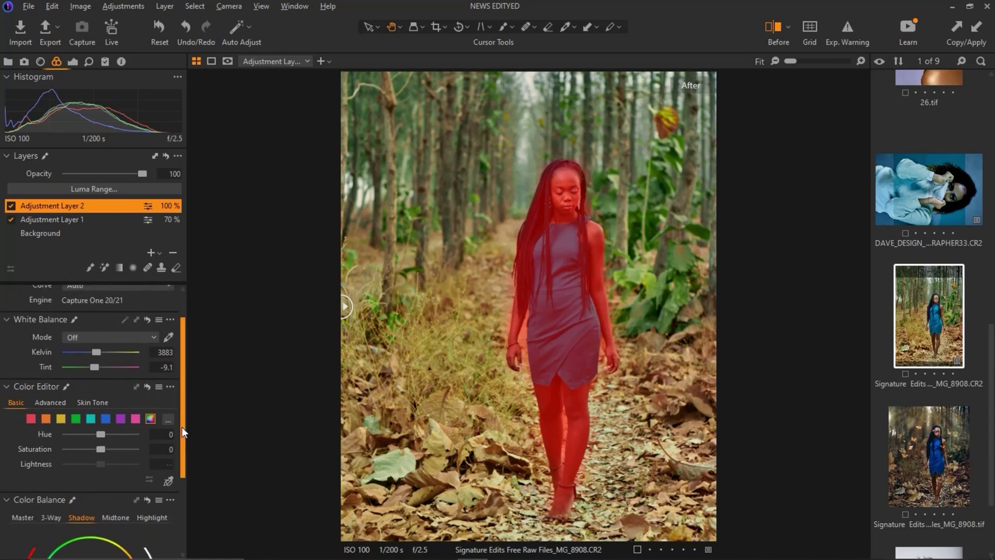
scroll(182, 427, down, 2)
click(8, 420)
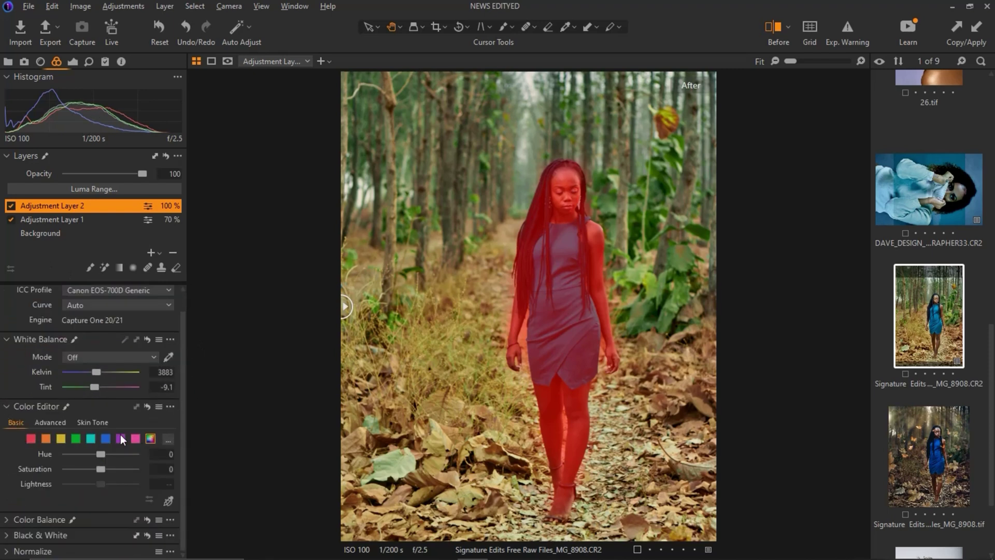
click(92, 422)
scroll(182, 450, down, 1)
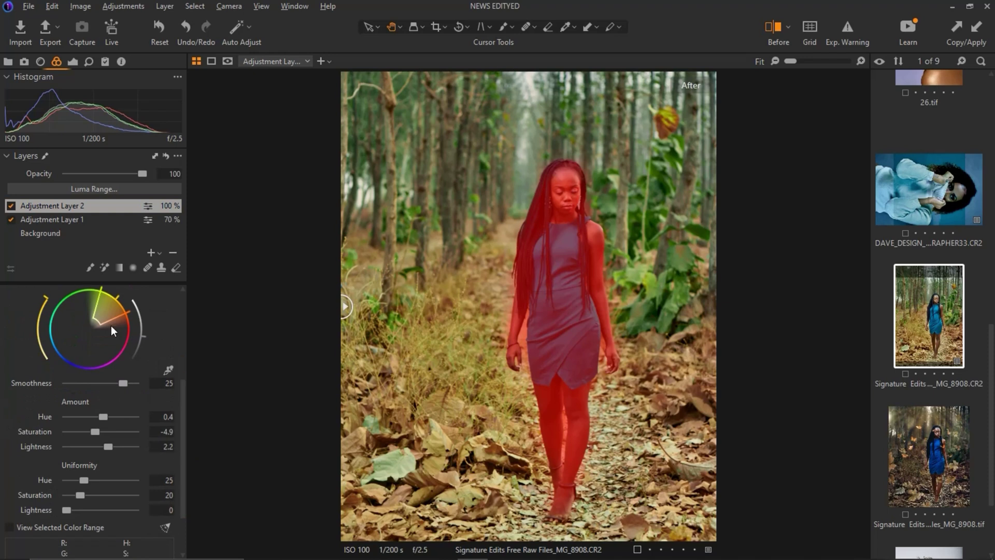
drag(116, 326, 119, 329)
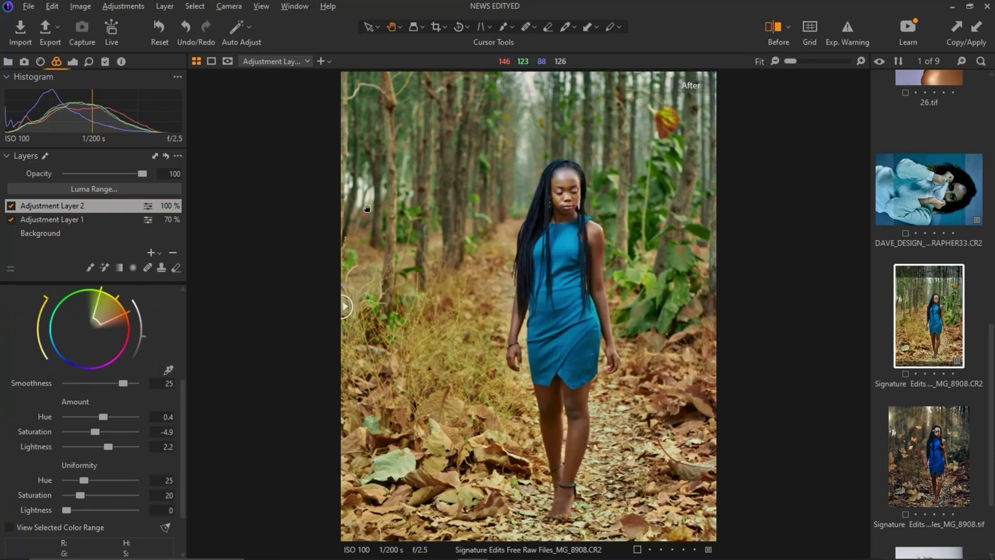
mouse_move(345, 306)
mouse_down()
mouse_move(761, 318)
mouse_move(400, 276)
mouse_move(344, 290)
mouse_up()
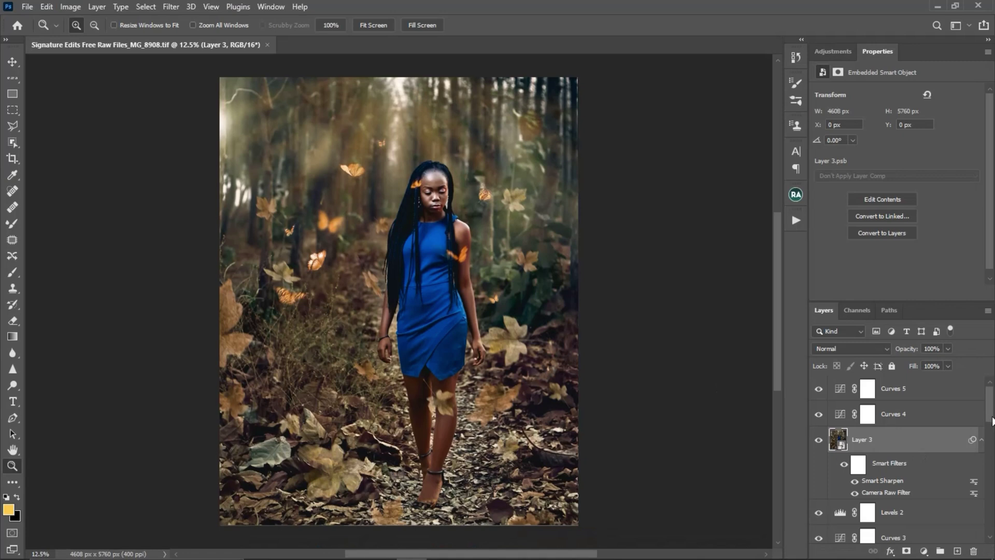
Hide Levels 1, Hue/Saturation 1, Even Skin Tones and Dodge & Burn to show the unedited photo.
drag(992, 421, 978, 514)
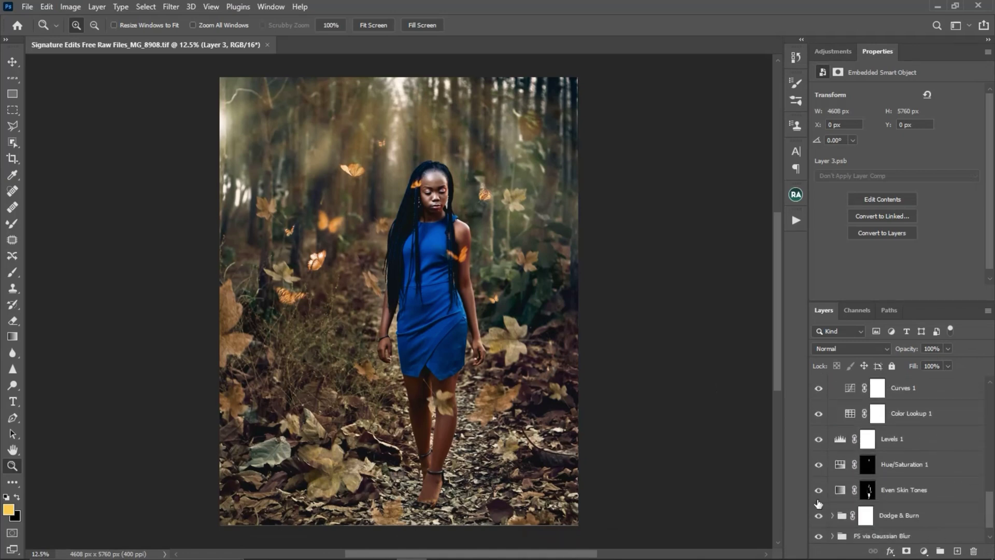
alt+click(818, 536)
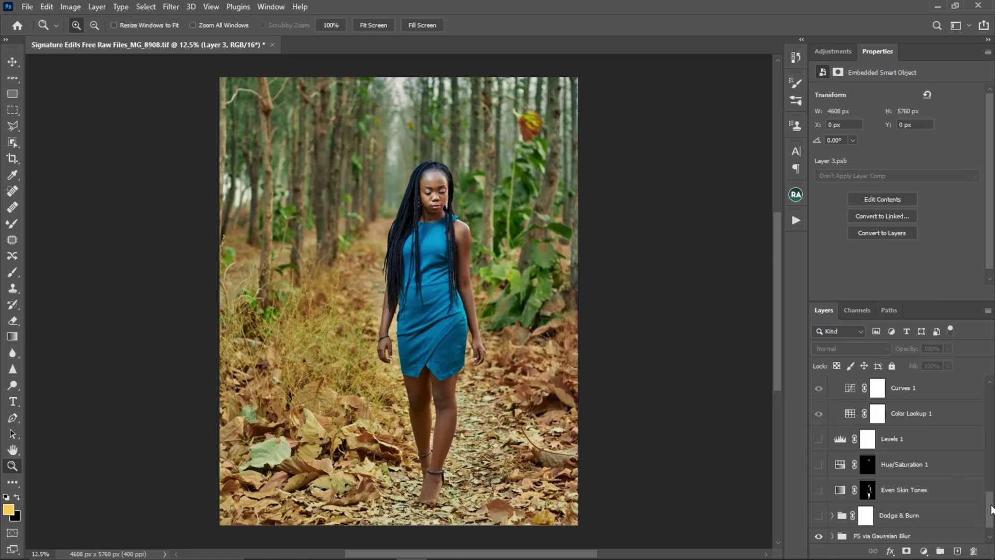
drag(992, 510, 991, 522)
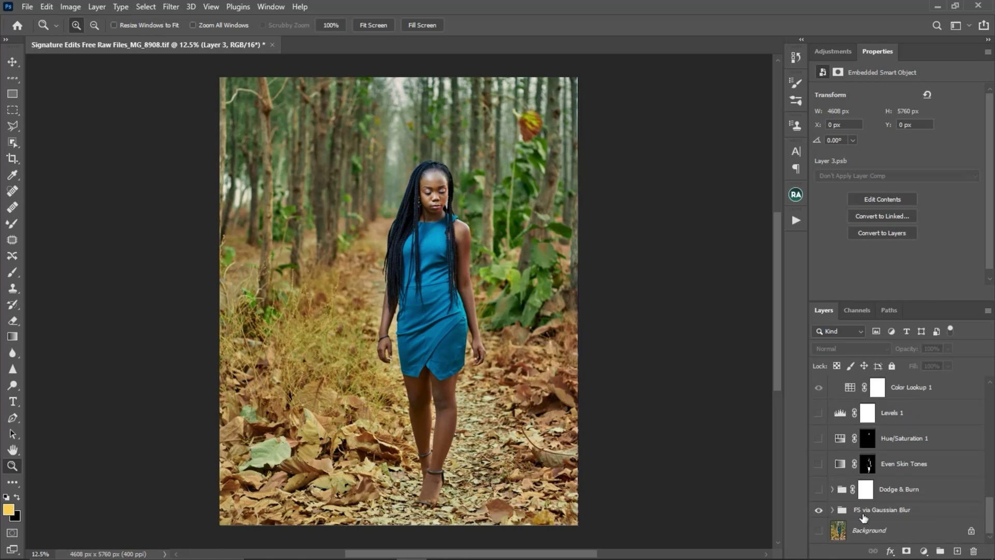
Turn on the Background layer beneath the FS via Gaussian Blur group, keeping the group visible.
click(818, 511)
click(819, 531)
click(820, 511)
Zoom in closely on the woman's face, then step back out and select the Dodge & Burn mask.
click(435, 184)
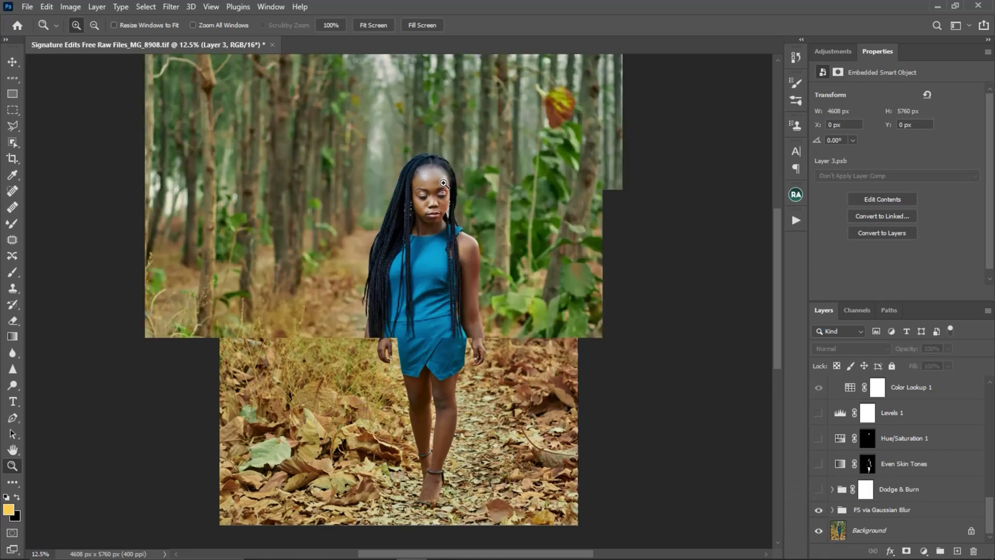
click(436, 184)
click(435, 184)
click(433, 183)
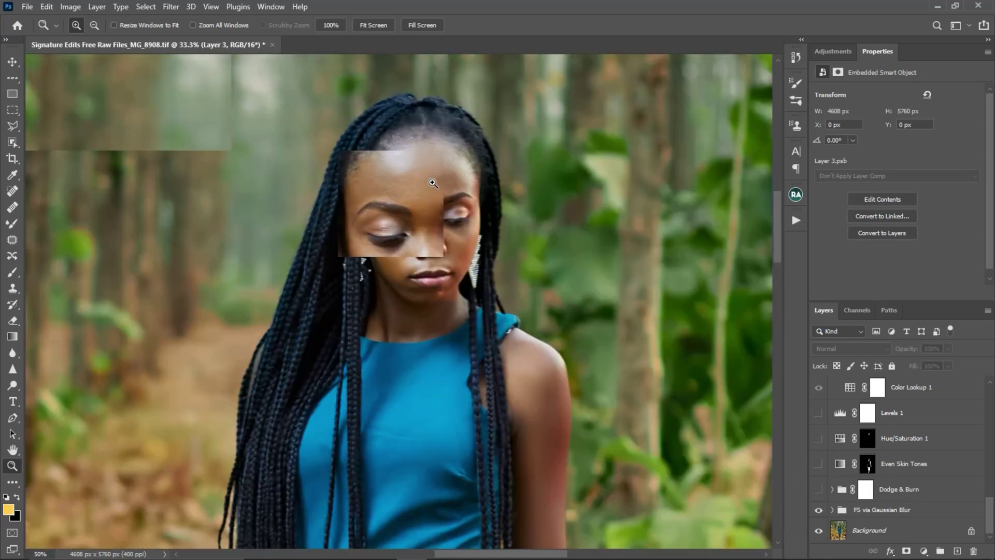
click(819, 510)
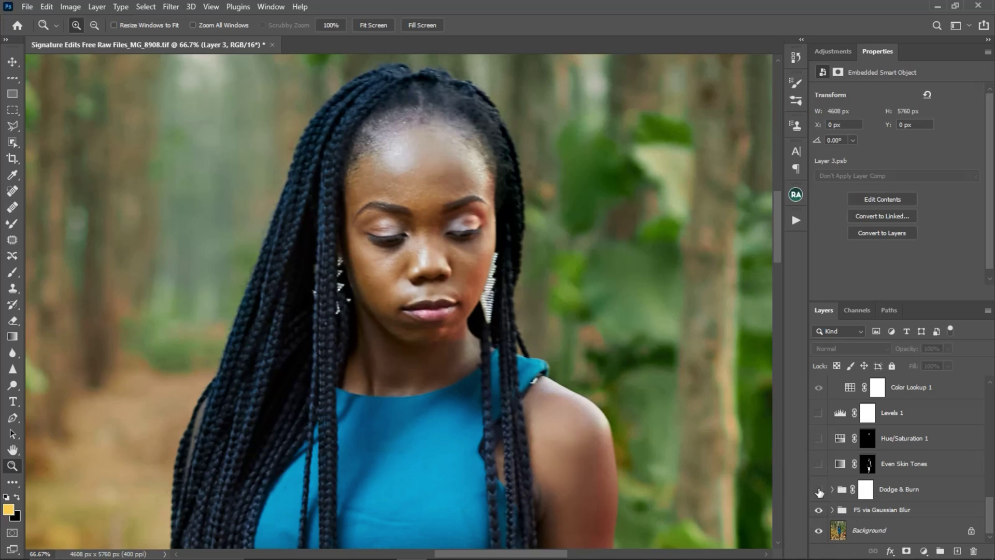
alt+click(469, 290)
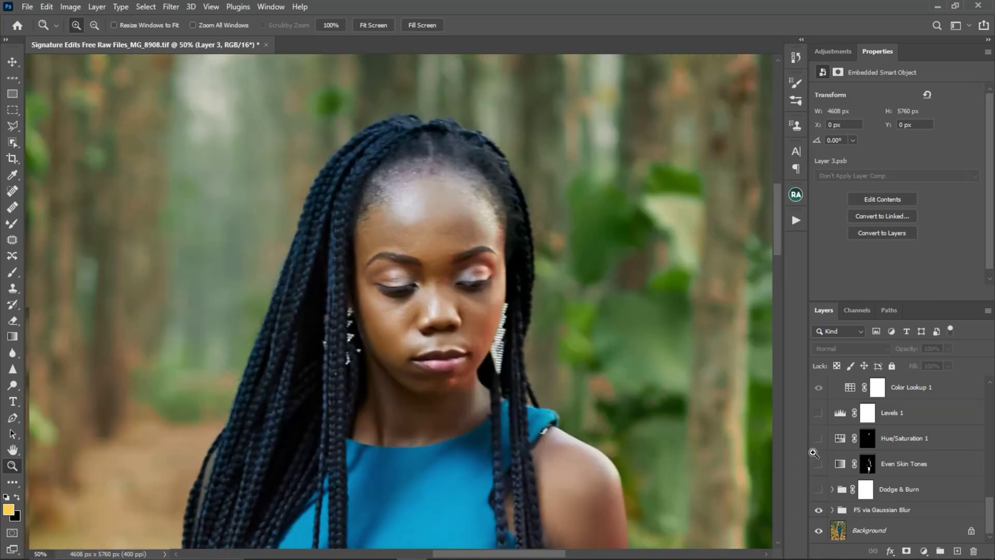
click(873, 497)
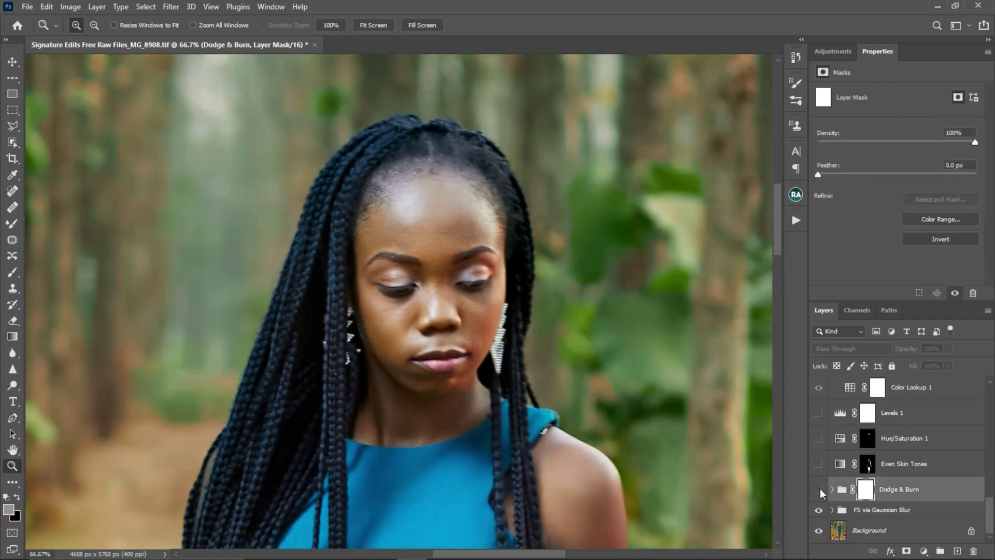
Turn on the Dodge & Burn group, comparing the face with it on and off at 100%.
click(818, 490)
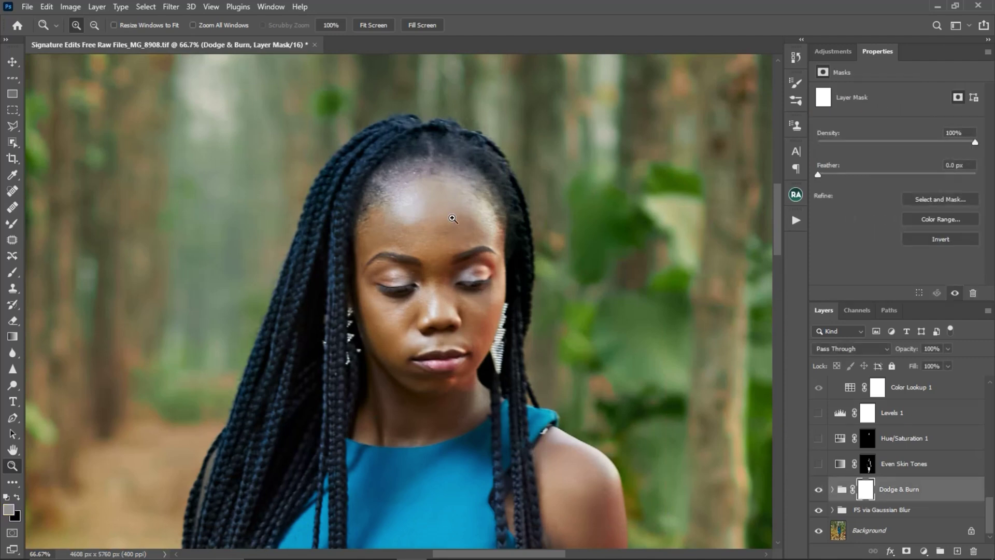
click(476, 240)
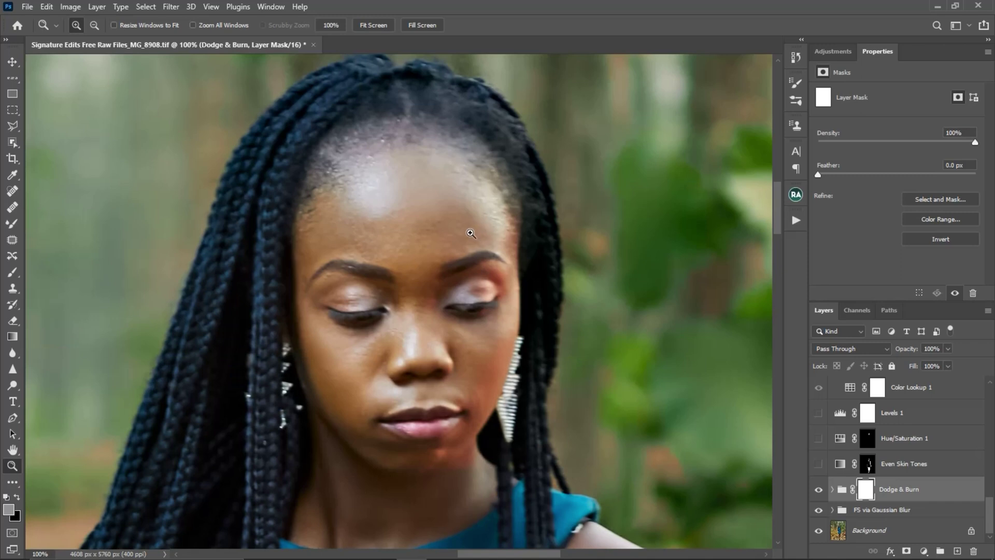
click(819, 490)
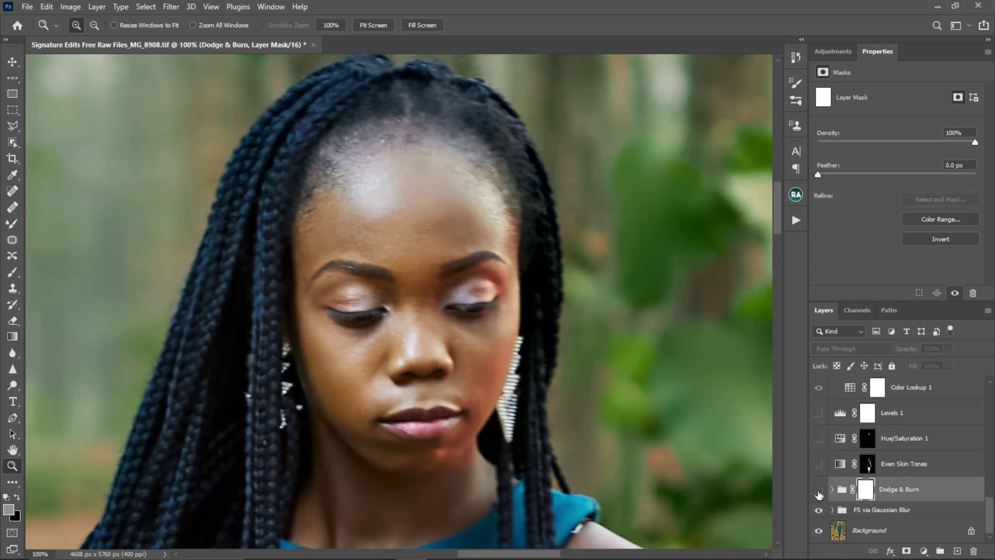
click(818, 493)
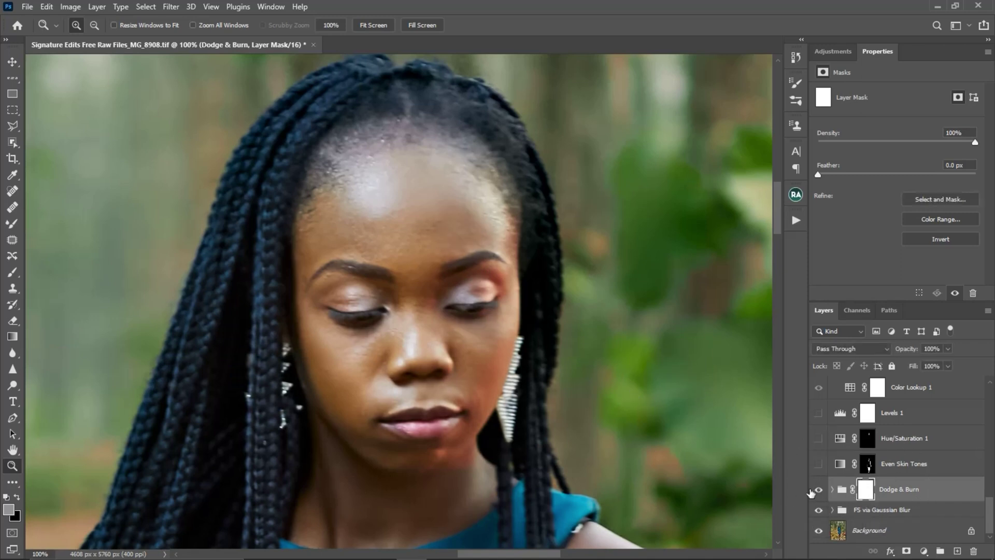
alt+click(489, 344)
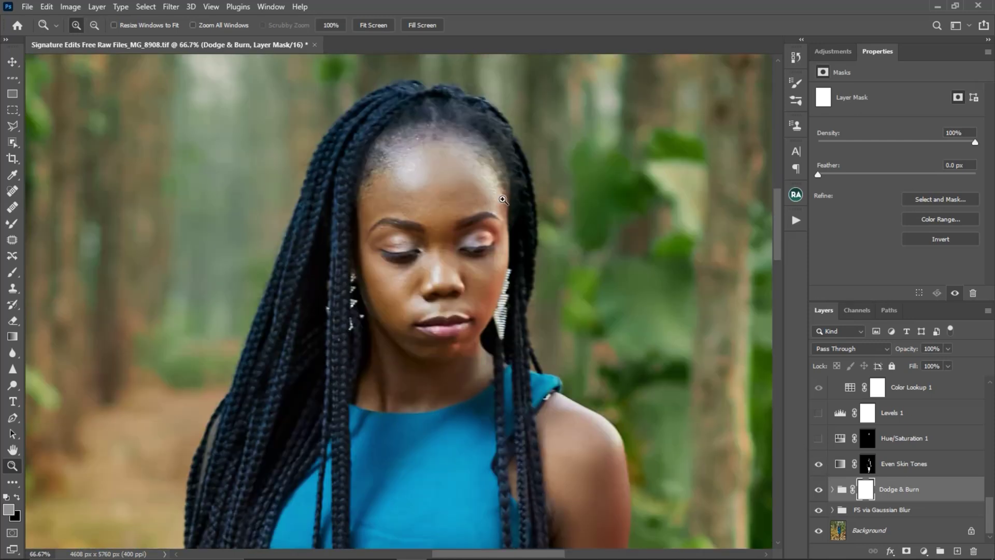
drag(506, 330, 491, 278)
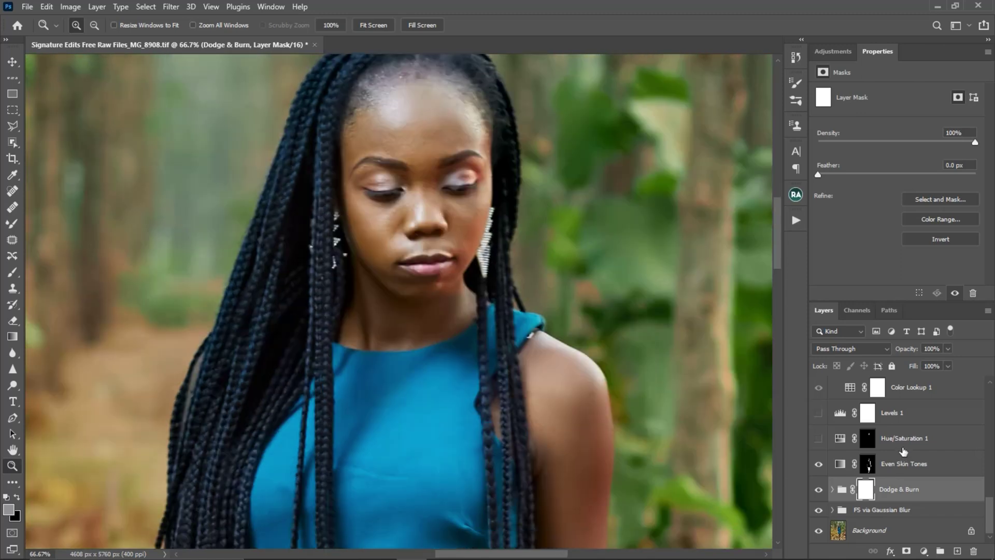
Turn on Hue/Saturation 1 after toggling it on and off to compare the face.
click(903, 448)
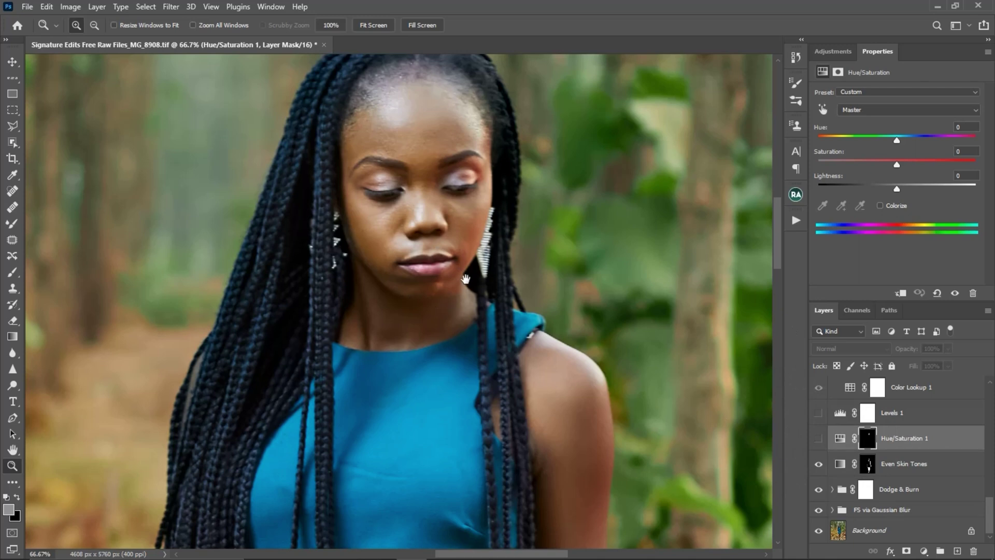
drag(448, 185, 446, 158)
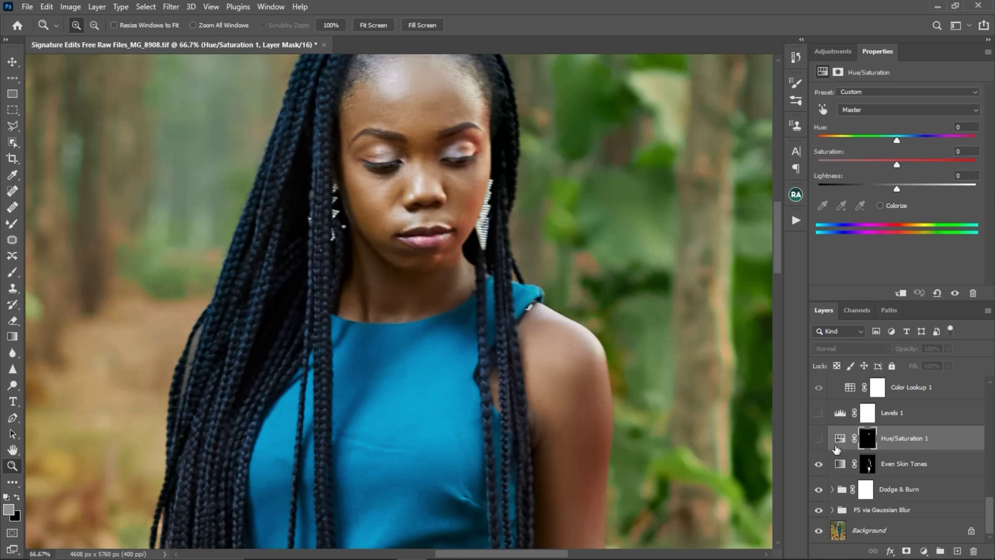
click(820, 439)
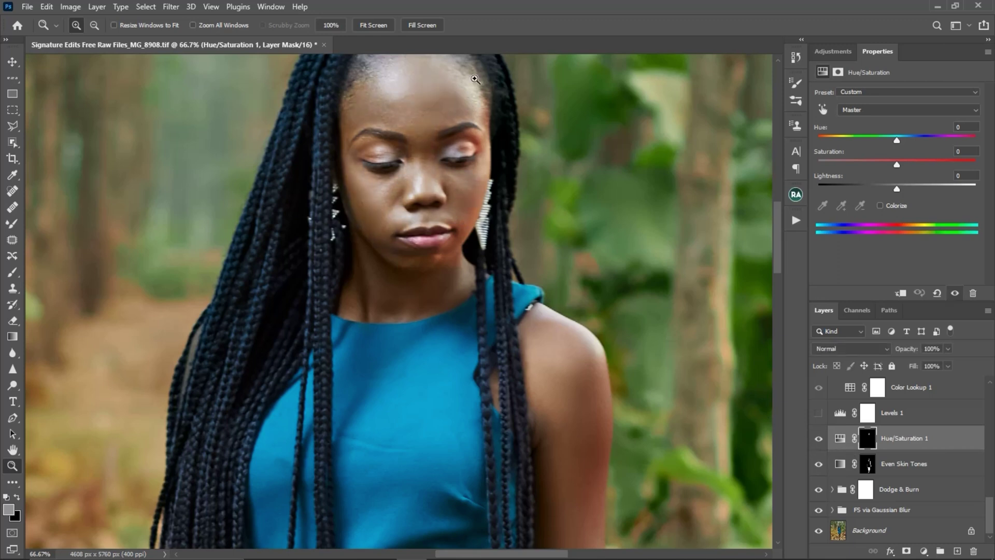
click(819, 439)
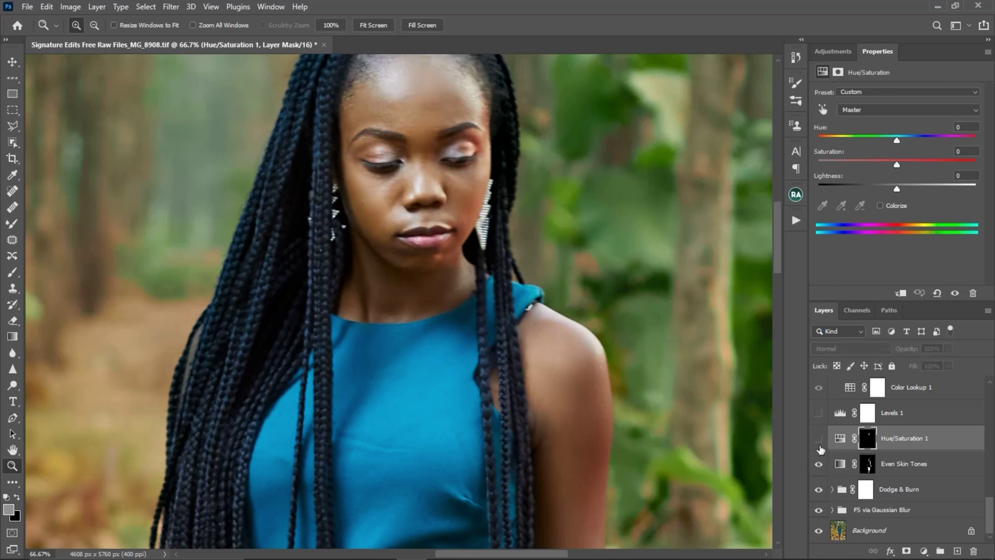
click(819, 439)
click(823, 446)
click(823, 446)
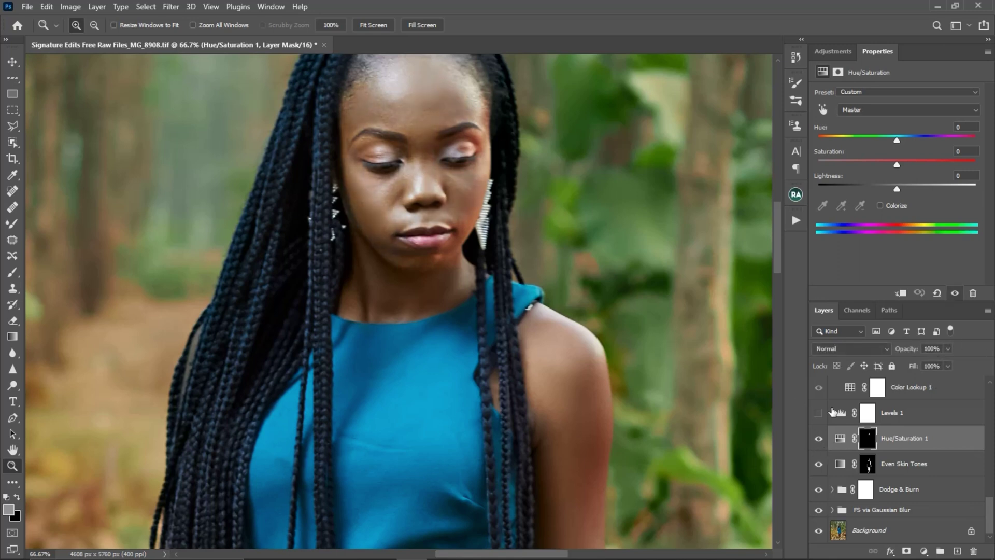
Zoom out to 25% and centre the full portrait in the view.
alt+click(539, 355)
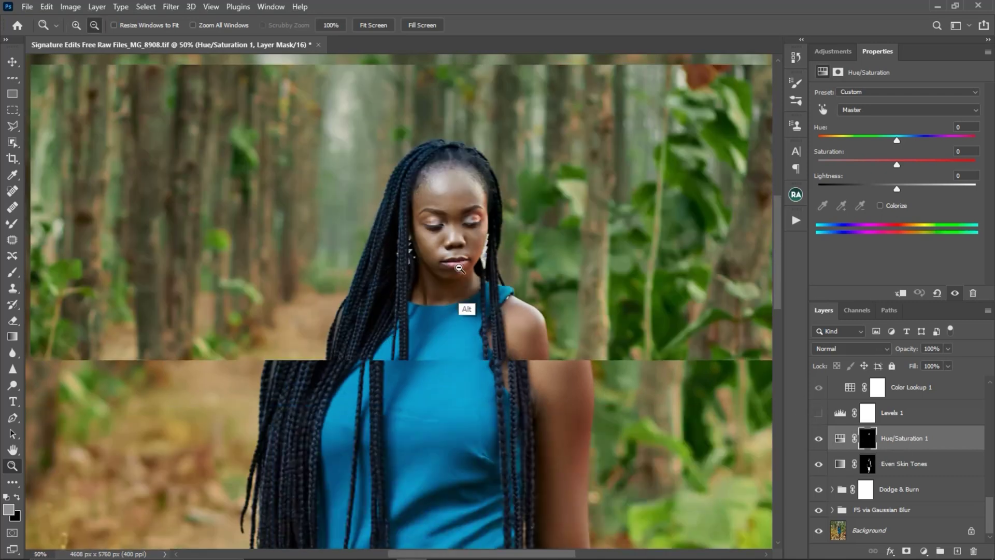
alt+click(459, 290)
drag(486, 299, 471, 221)
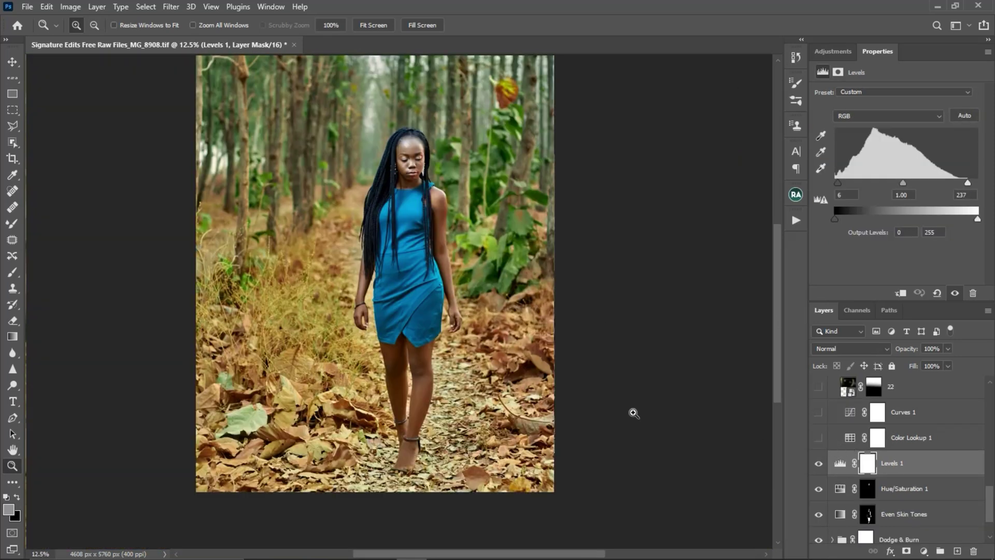
Turn on Color Lookup 1 using FoggyNight.3DL at 64% opacity, comparing it on and off.
click(915, 444)
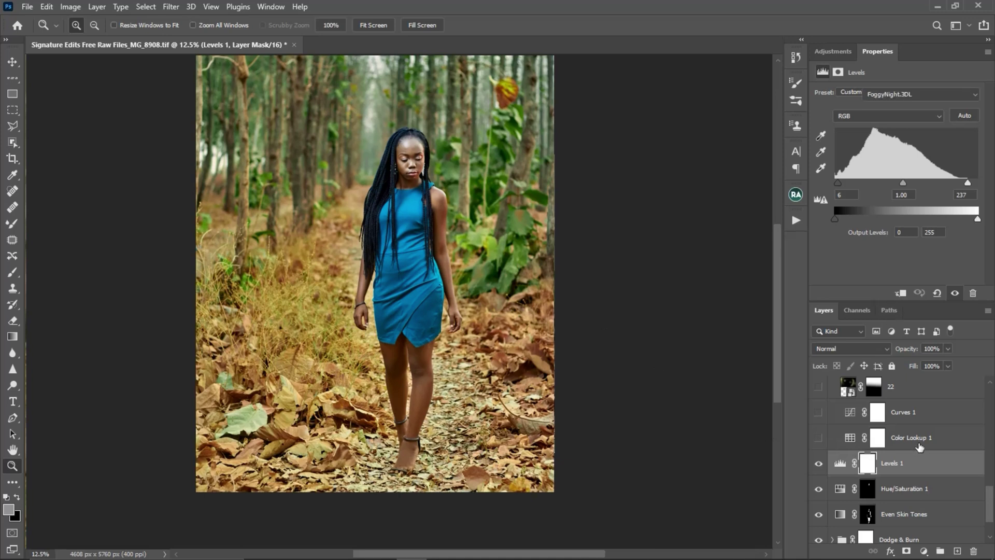
click(819, 438)
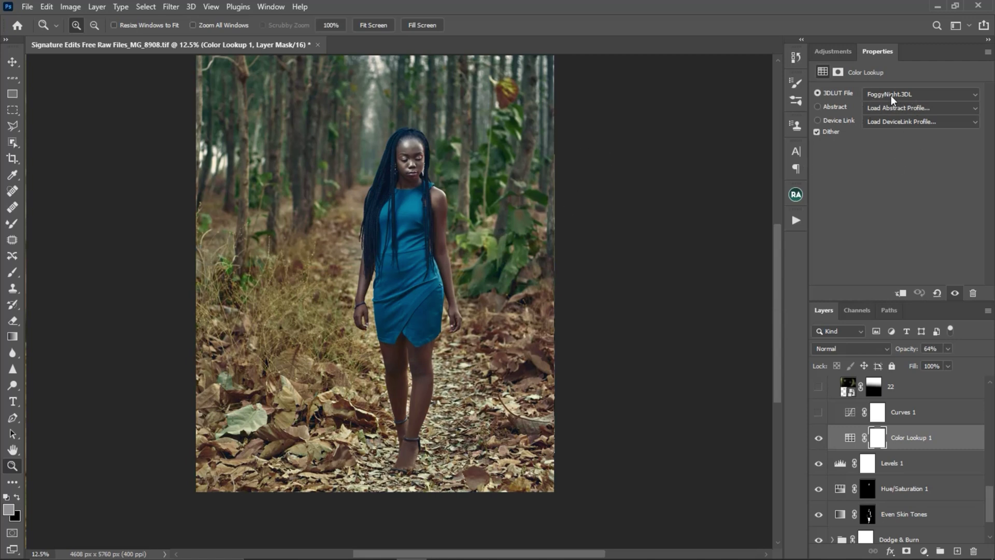
click(908, 94)
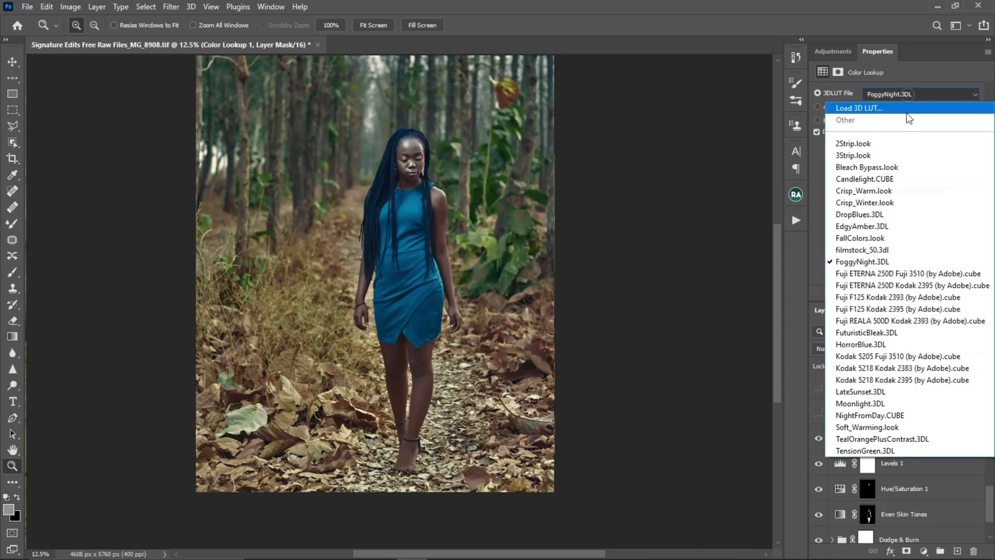
click(881, 261)
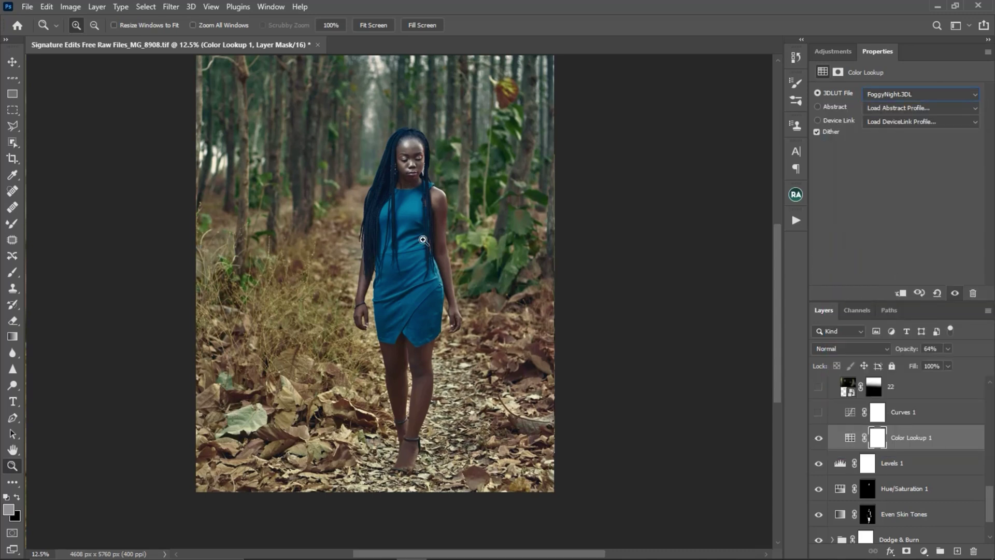
click(818, 439)
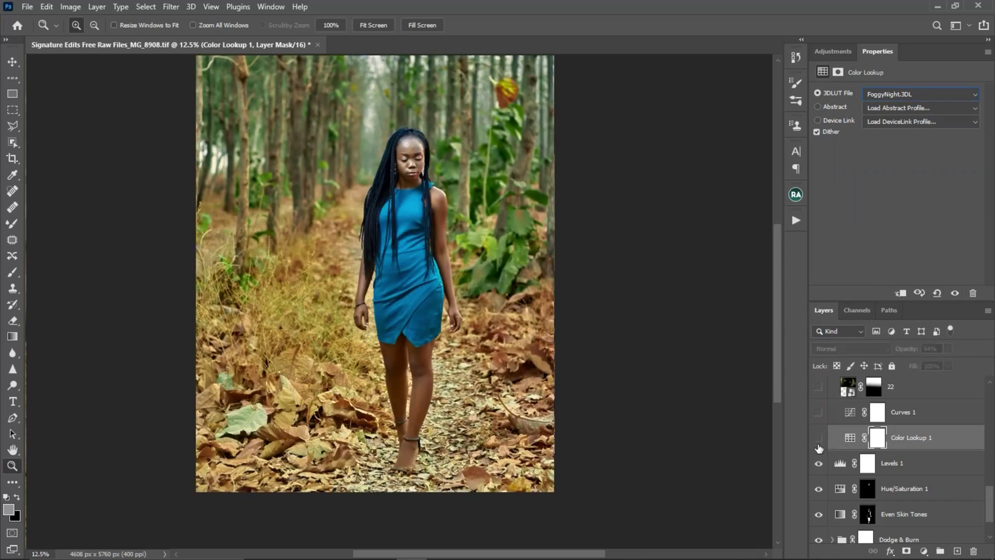
click(819, 439)
key(alt+period)
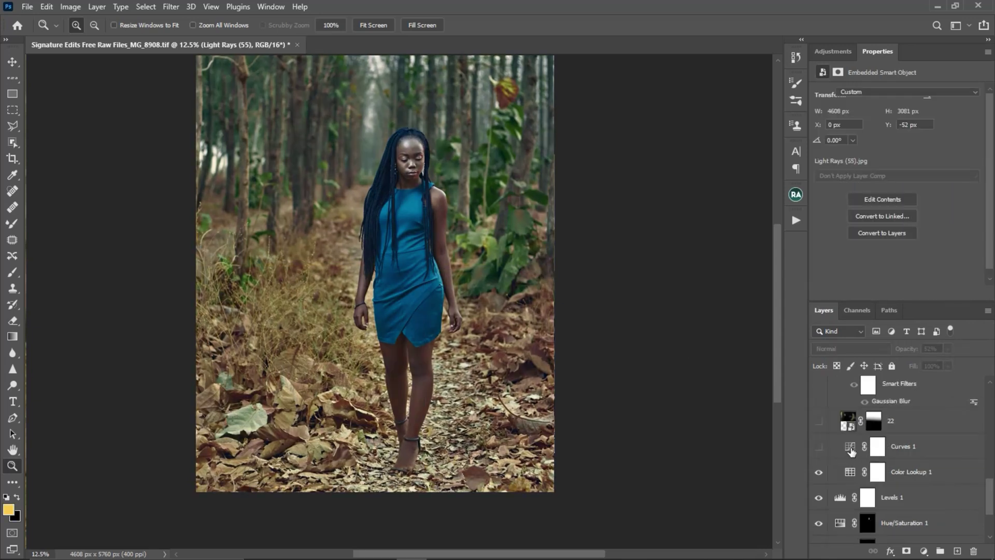
Enable Curves 1 at 84% opacity, comparing the photo with it hidden and shown.
click(852, 452)
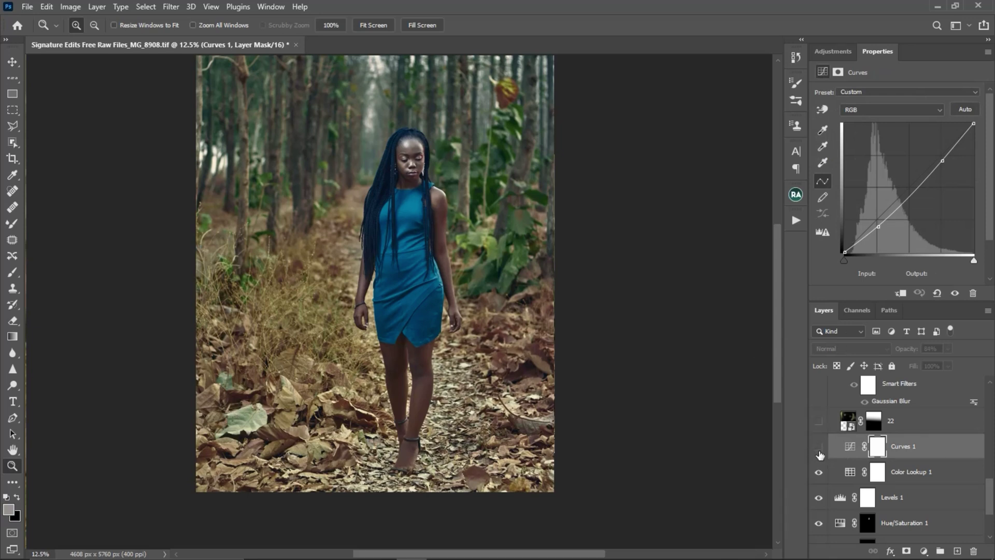
click(819, 448)
click(820, 447)
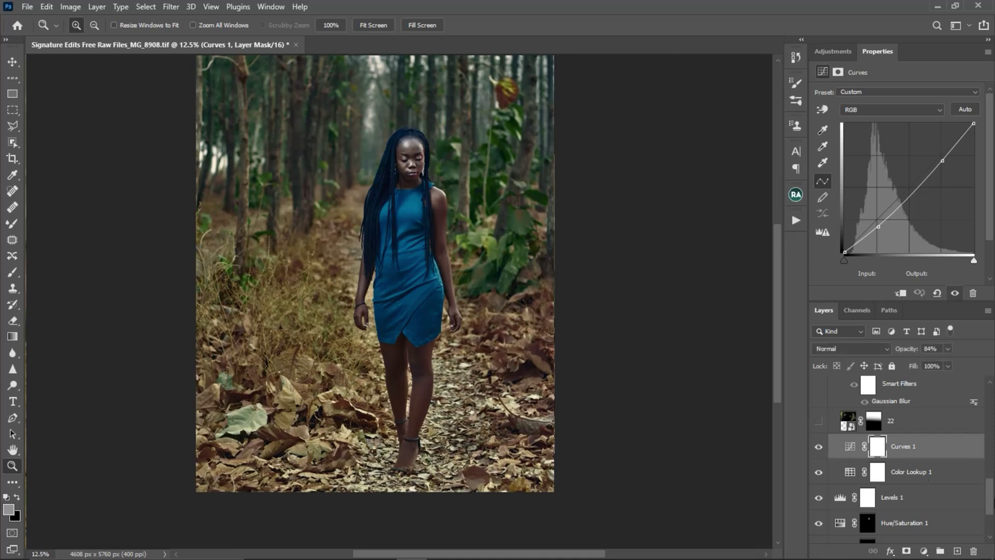
drag(992, 494, 994, 467)
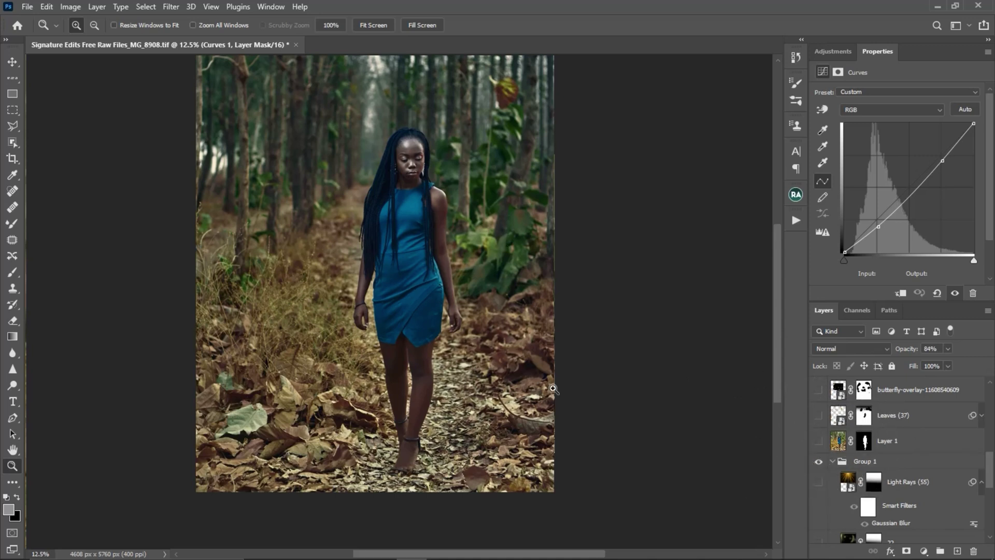
scroll(975, 477, down, 3)
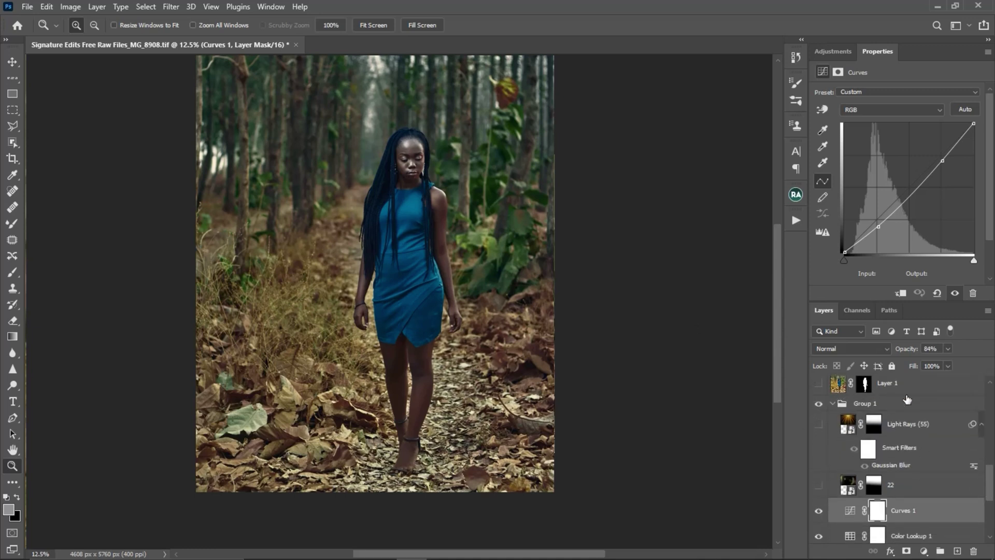
Show the Light Rays (55) layer over the forest, toggling it to compare.
scroll(913, 466, down, 2)
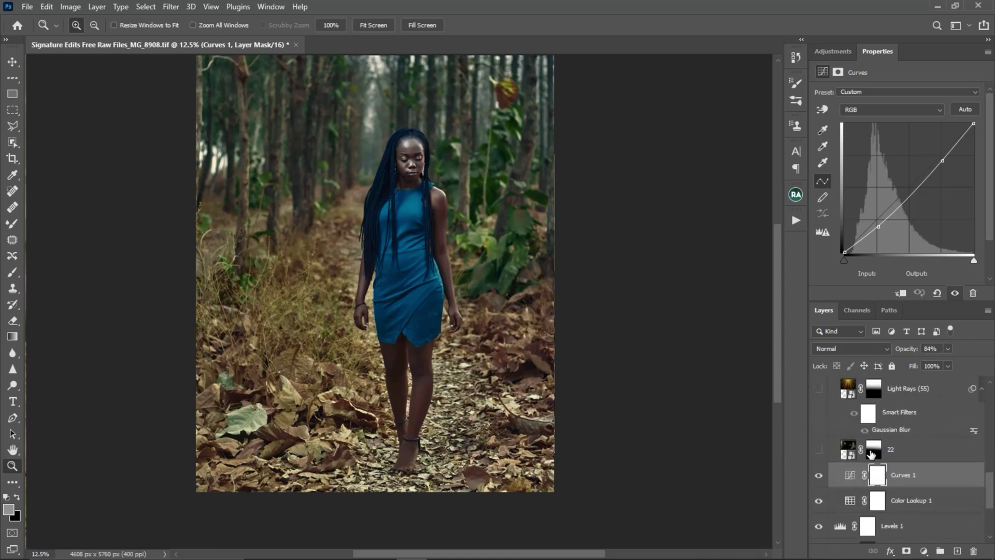
click(818, 450)
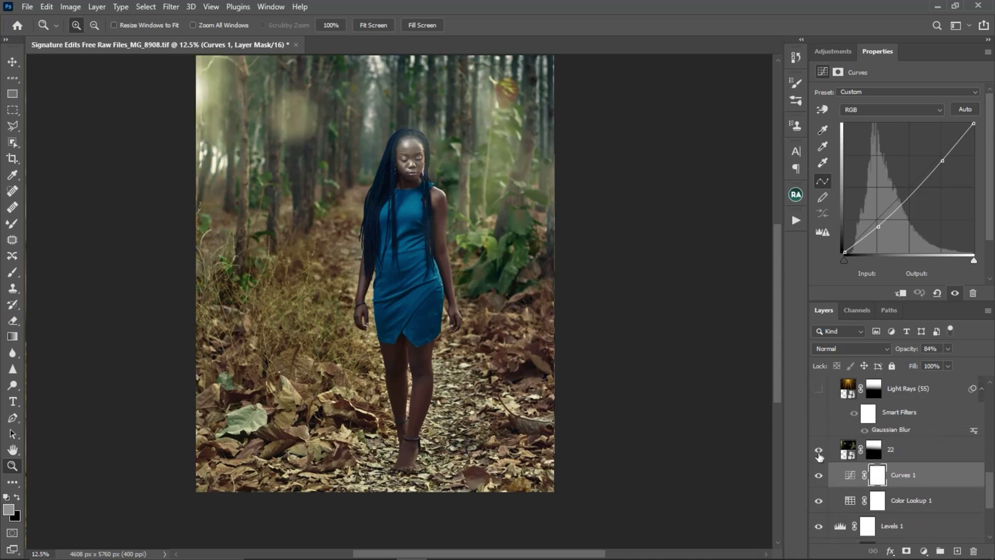
click(819, 450)
click(819, 450)
click(819, 451)
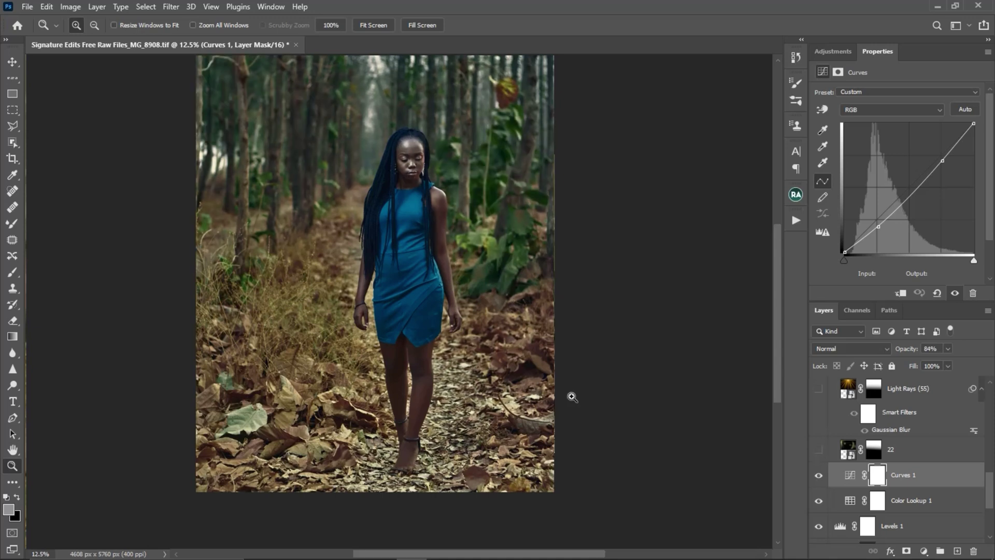
click(818, 450)
scroll(980, 466, up, 3)
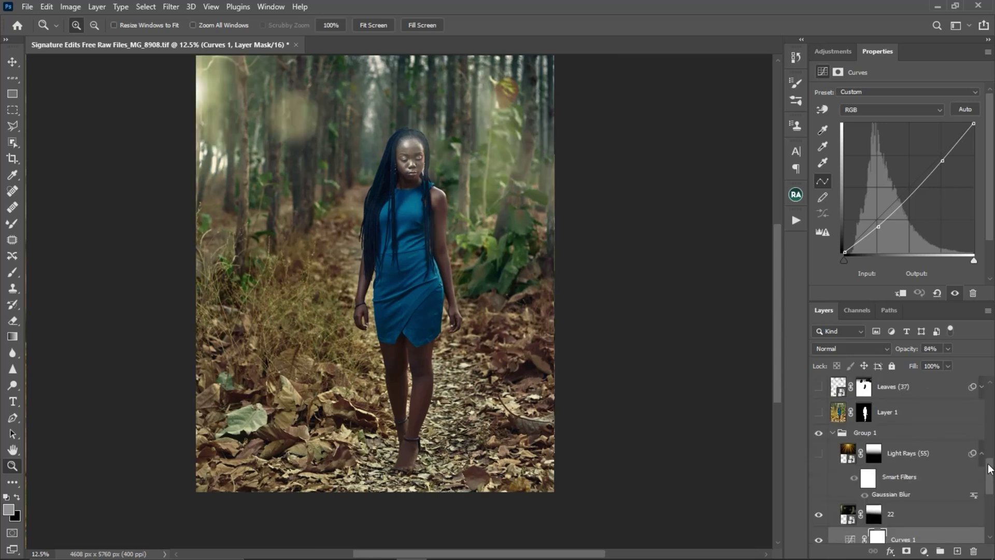
click(819, 458)
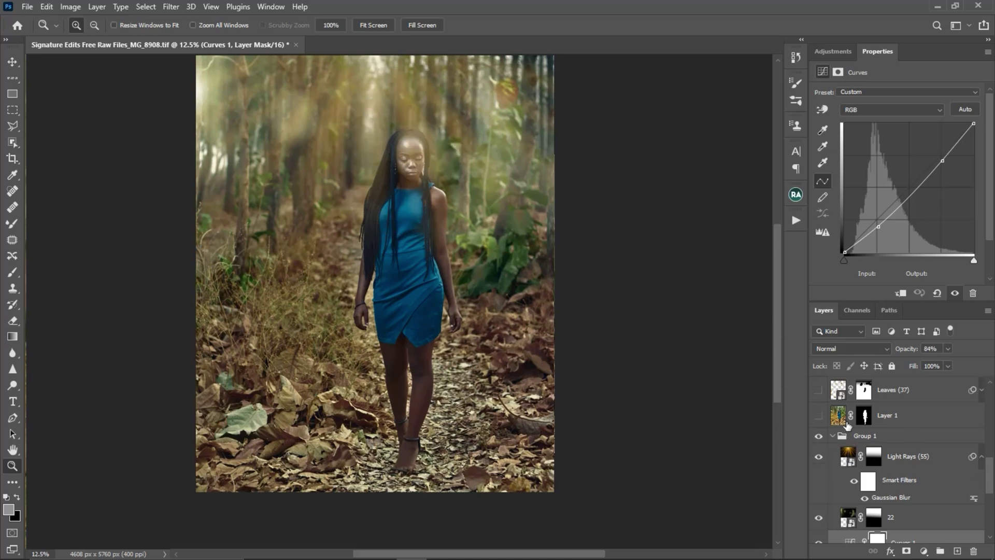
Select layer 22 and turn on Layer 1 to brighten the woman.
ctrl+click(357, 173)
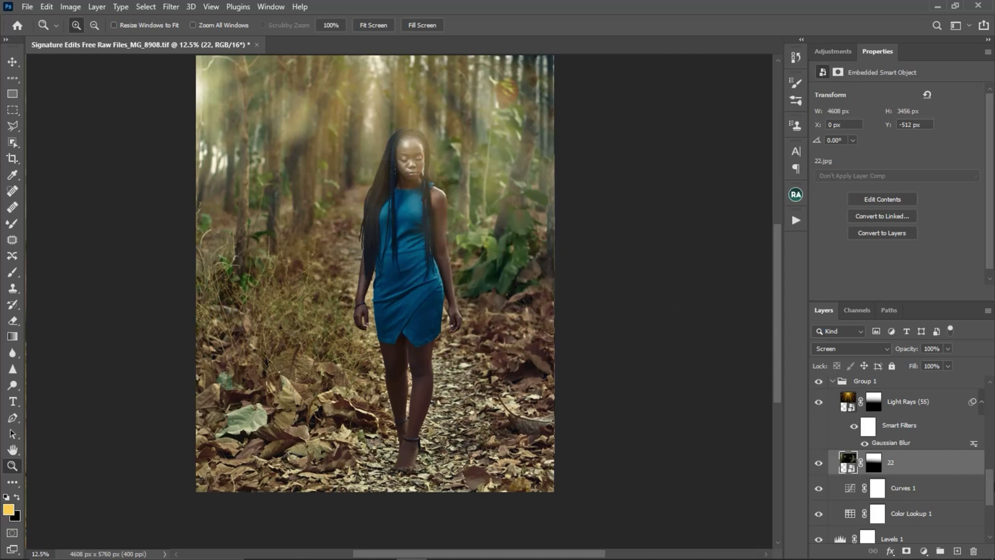
scroll(991, 496, down, 2)
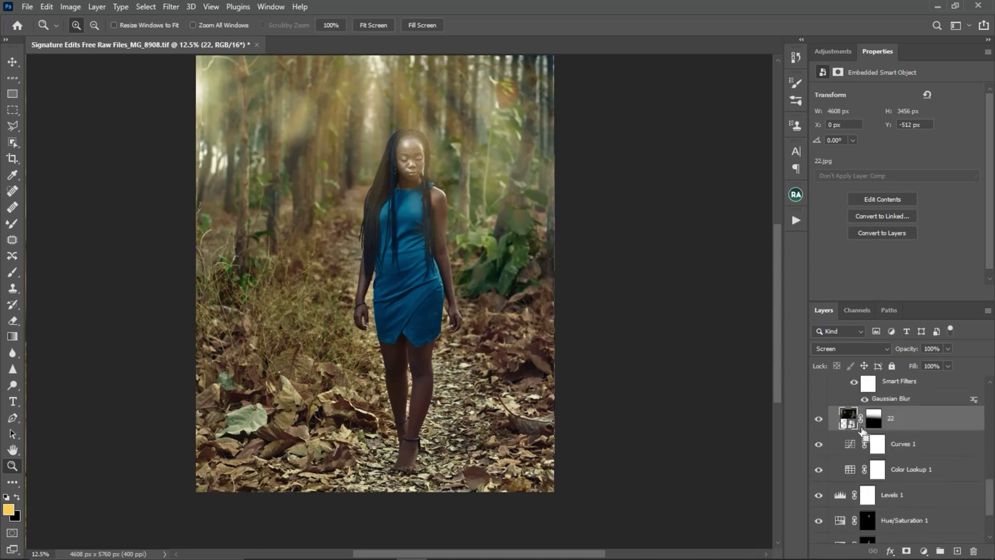
scroll(974, 490, up, 5)
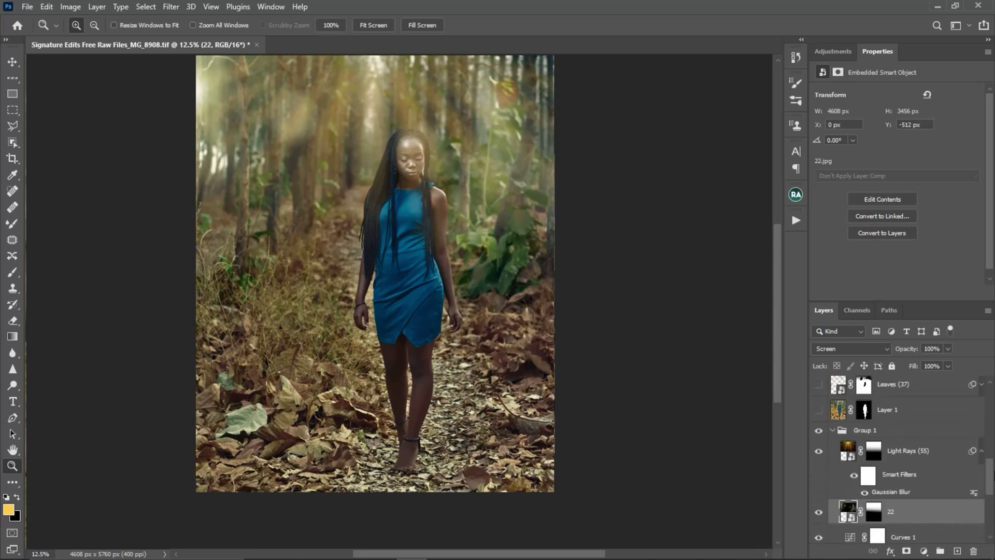
scroll(990, 468, up, 1)
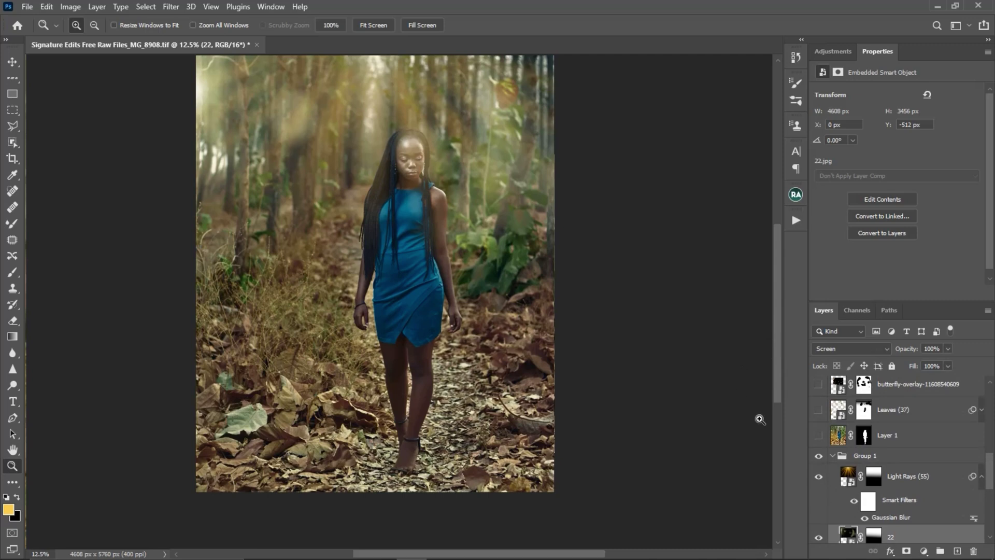
click(819, 438)
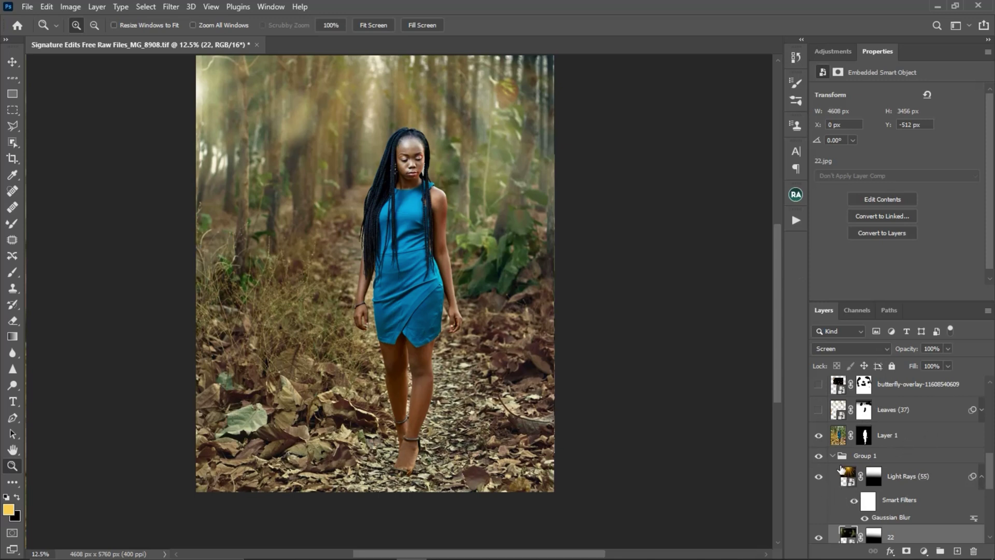
click(819, 456)
click(820, 458)
click(819, 457)
click(820, 458)
scroll(902, 441, up, 1)
click(912, 428)
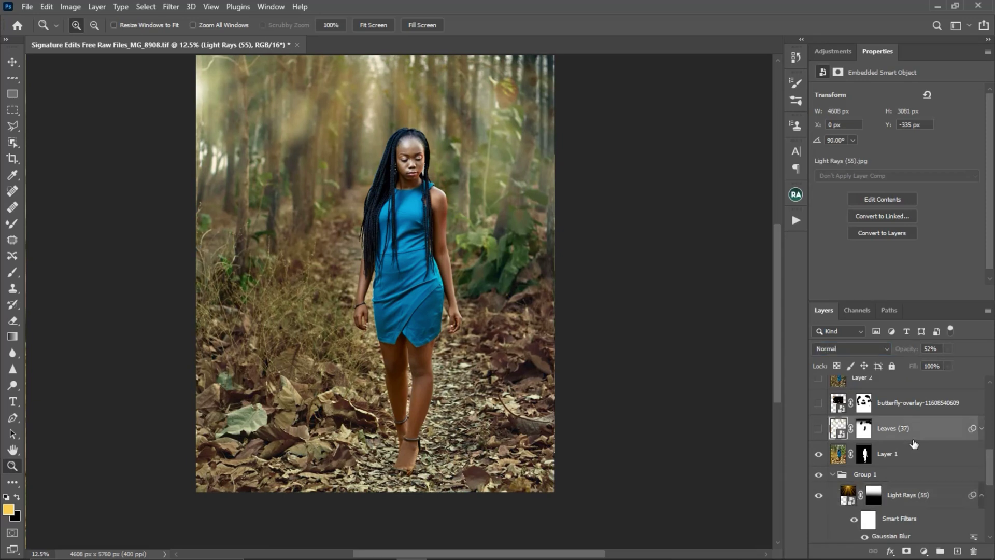
click(818, 428)
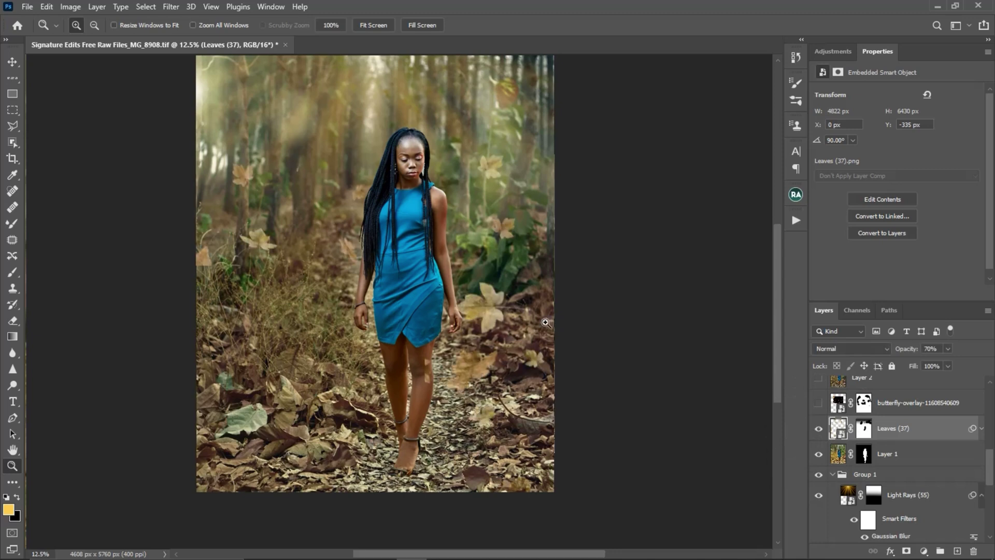
click(819, 428)
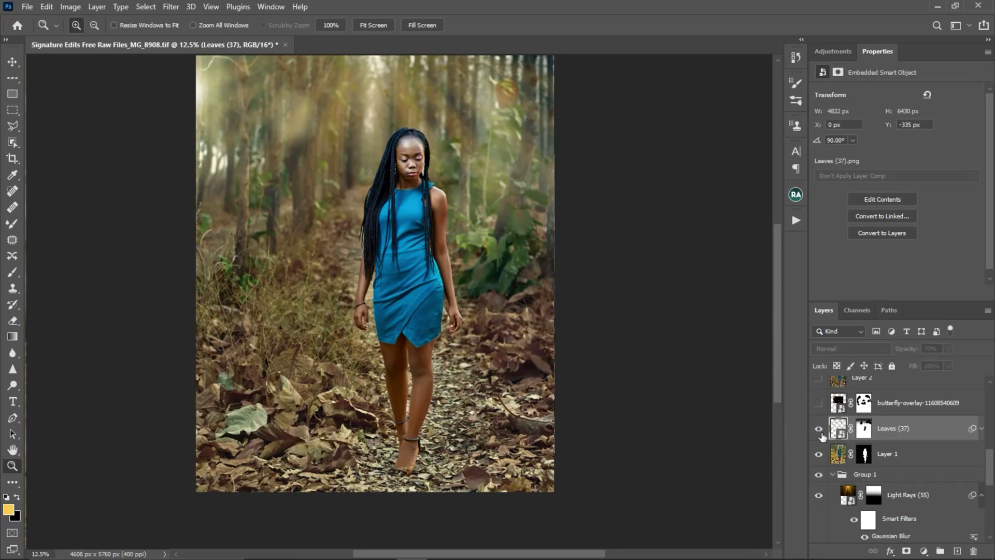
Show Leaves (37) and set its blend mode to Screen.
click(819, 429)
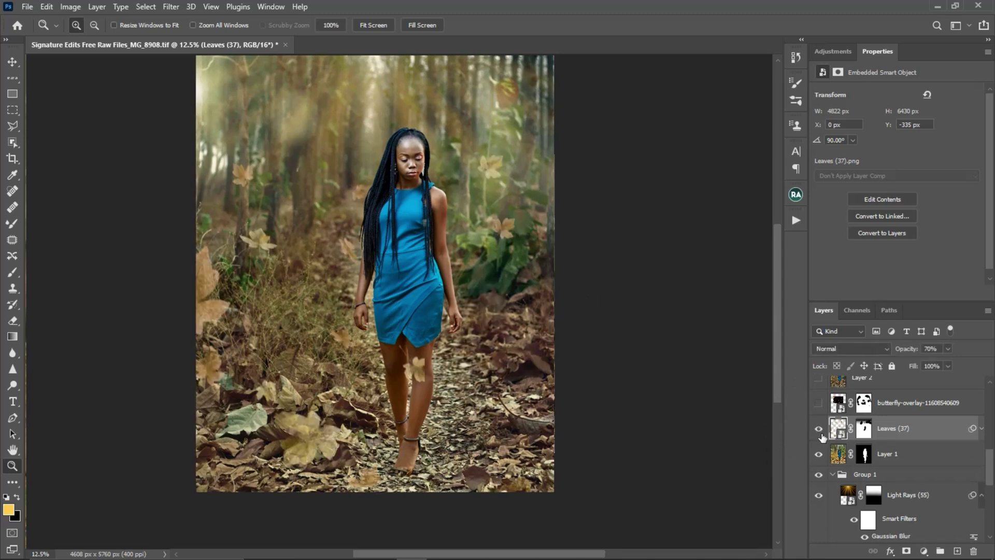
click(853, 351)
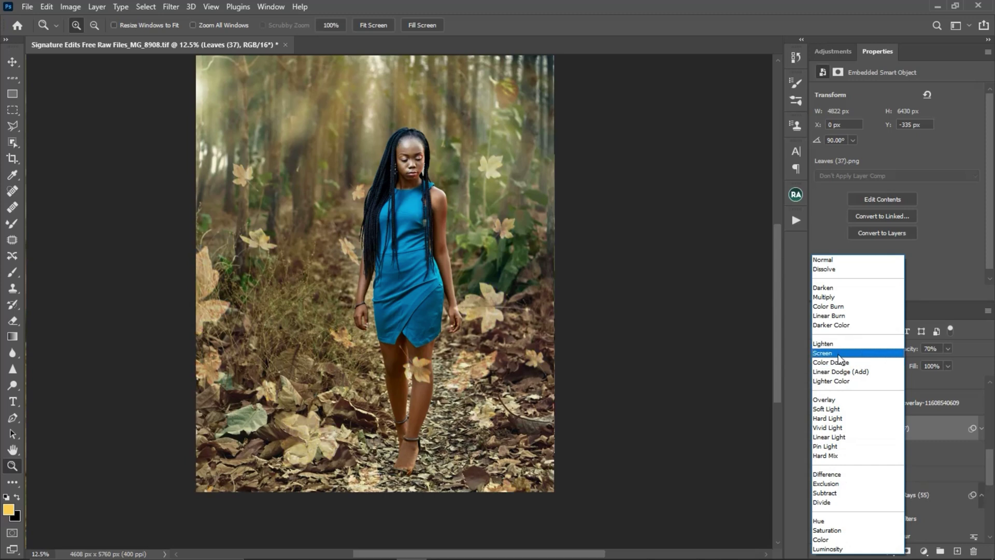
click(839, 353)
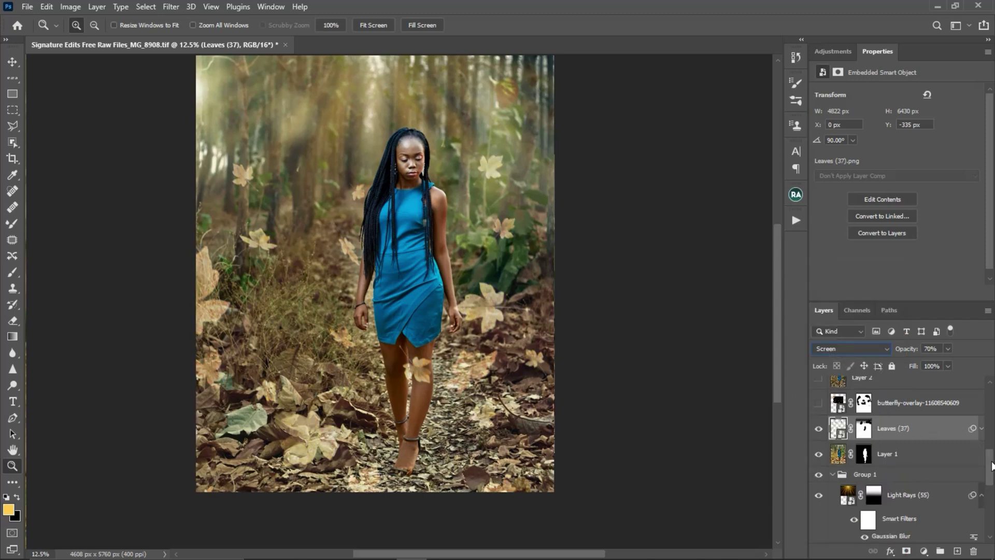
drag(992, 465, 992, 449)
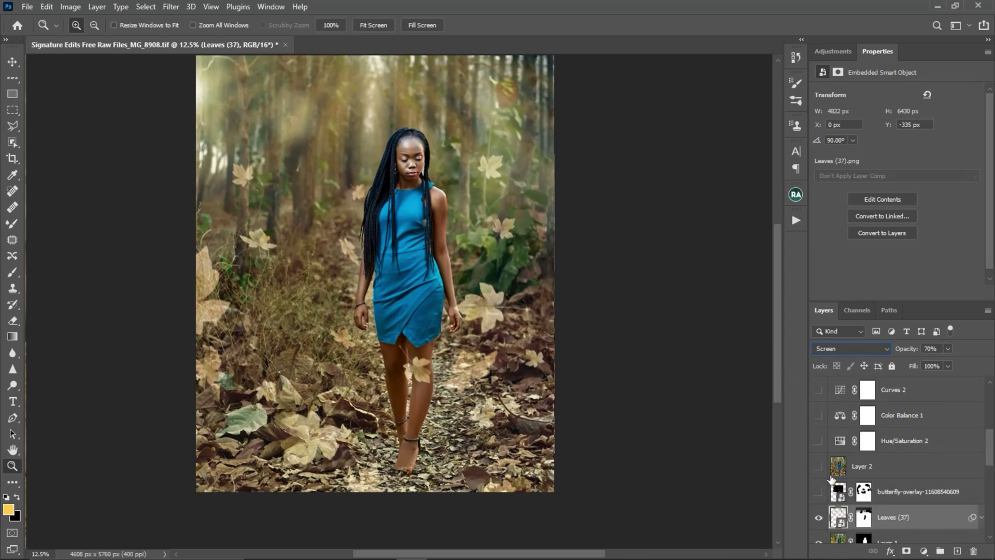
Show the orange butterfly overlay, compare it, and zoom back out to 12.5%.
click(818, 493)
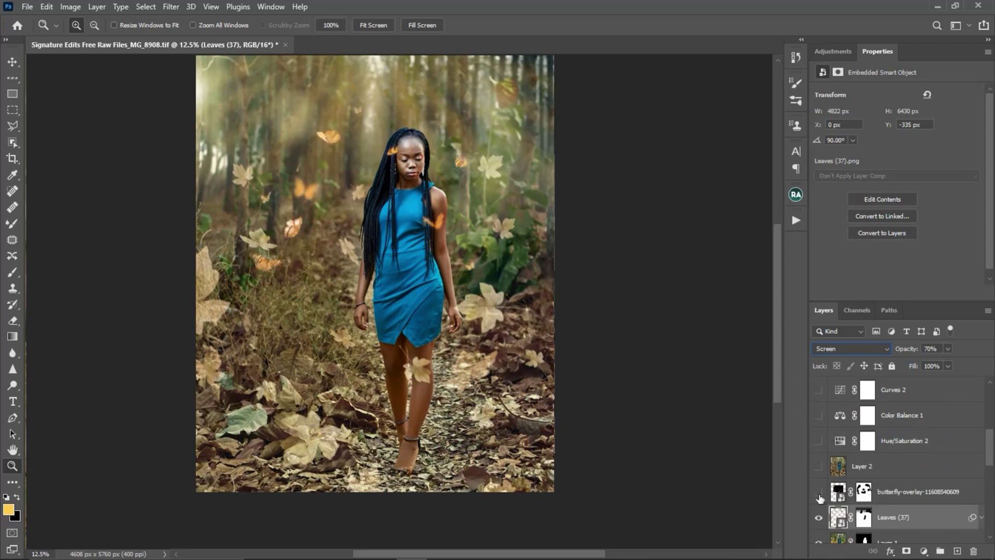
click(819, 494)
click(819, 466)
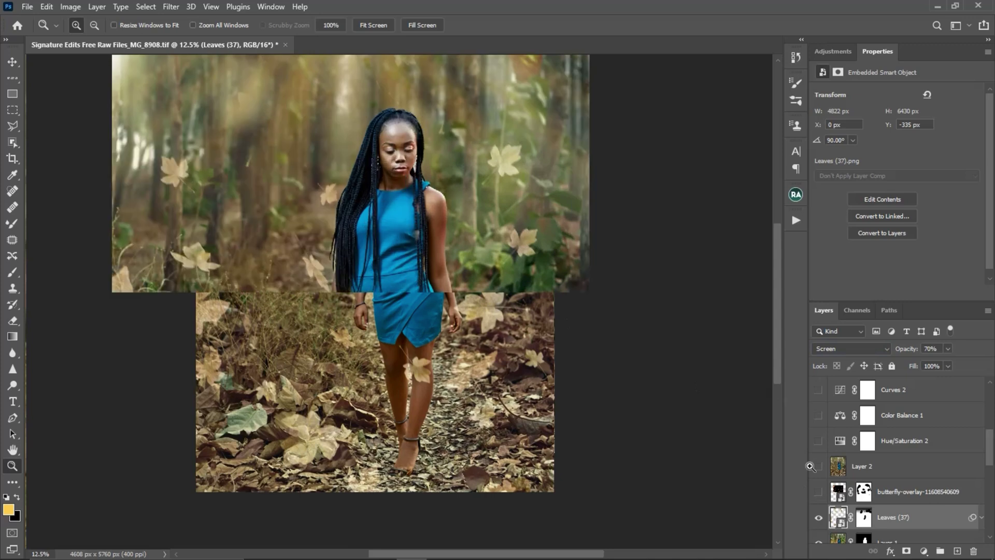
click(819, 493)
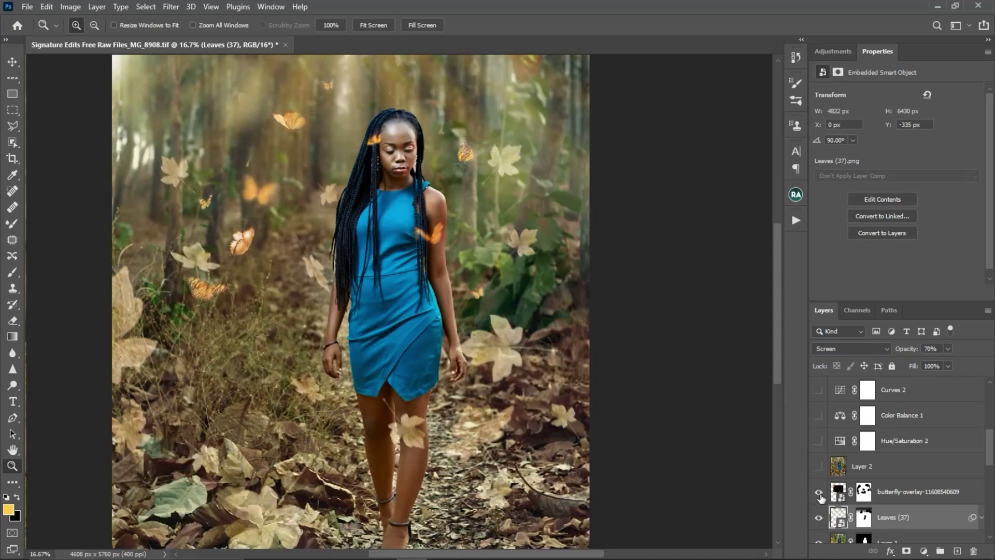
alt+click(466, 322)
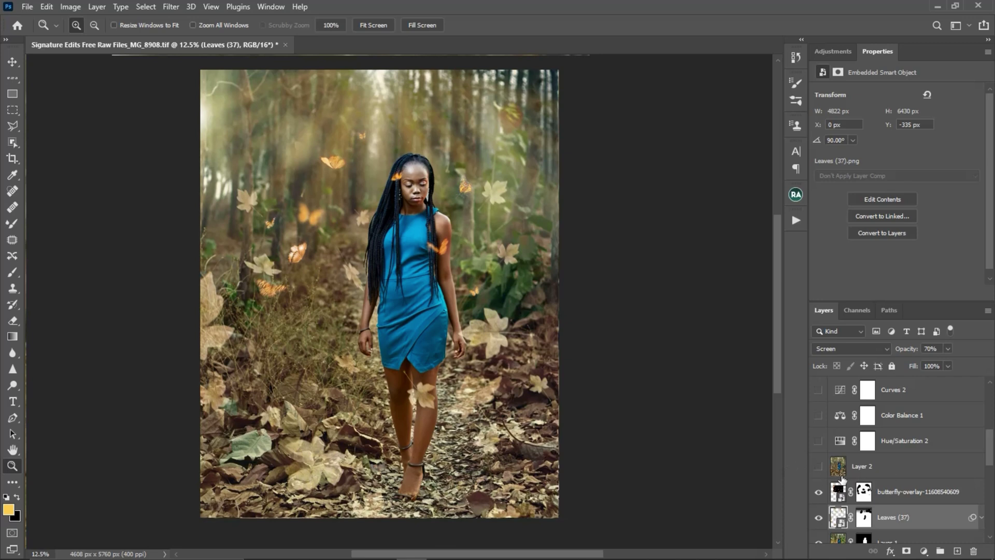
Select Layer 2 and show its extra leaves.
click(840, 470)
click(818, 467)
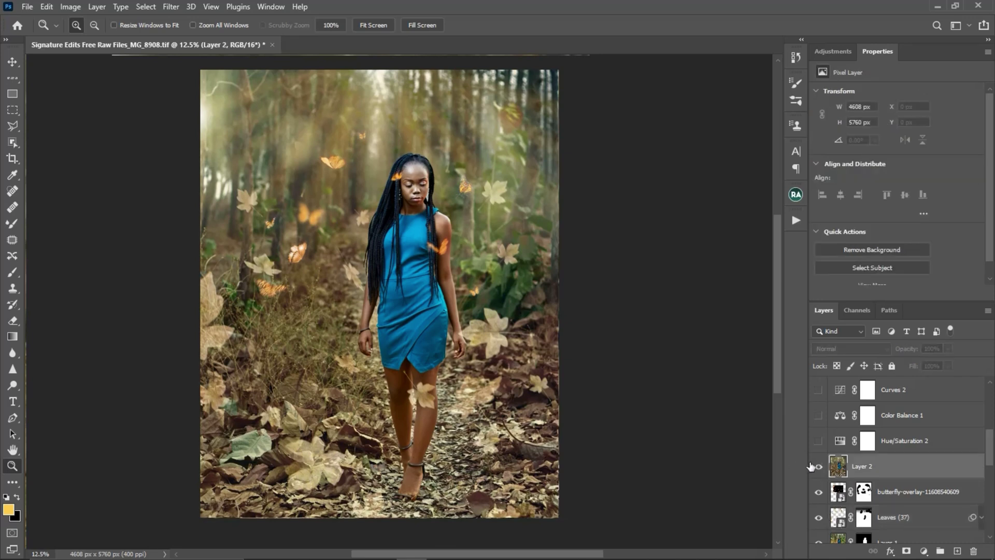
scroll(992, 460, down, 1)
scroll(991, 459, up, 1)
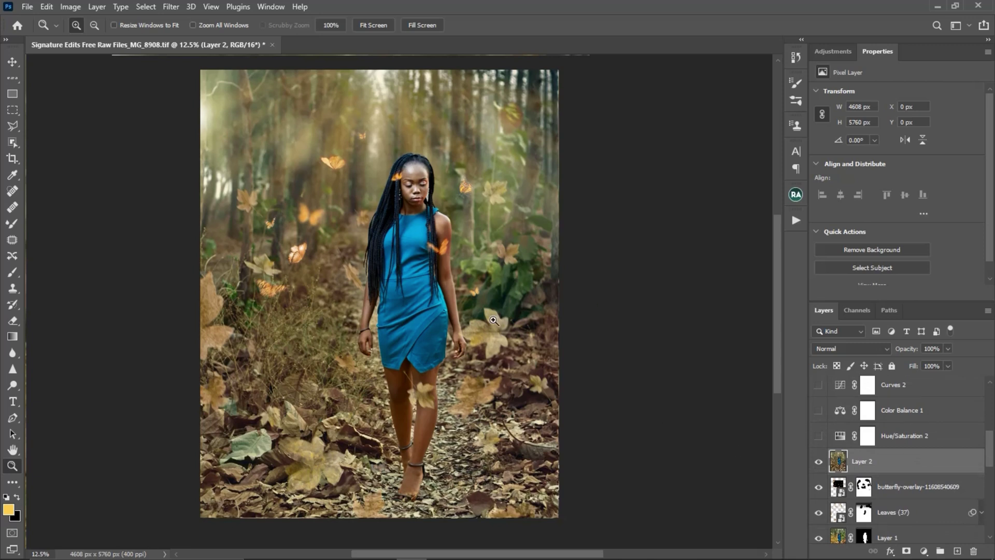
Turn the dress royal blue with Hue/Saturation 2 and enable Color Balance 1.
click(819, 436)
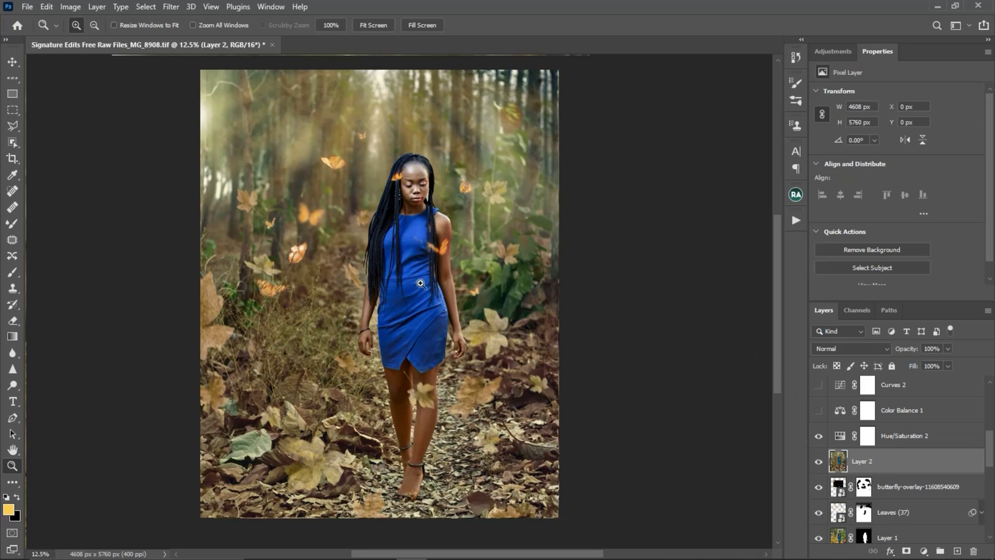
click(823, 440)
click(821, 436)
click(820, 413)
scroll(990, 447, up, 2)
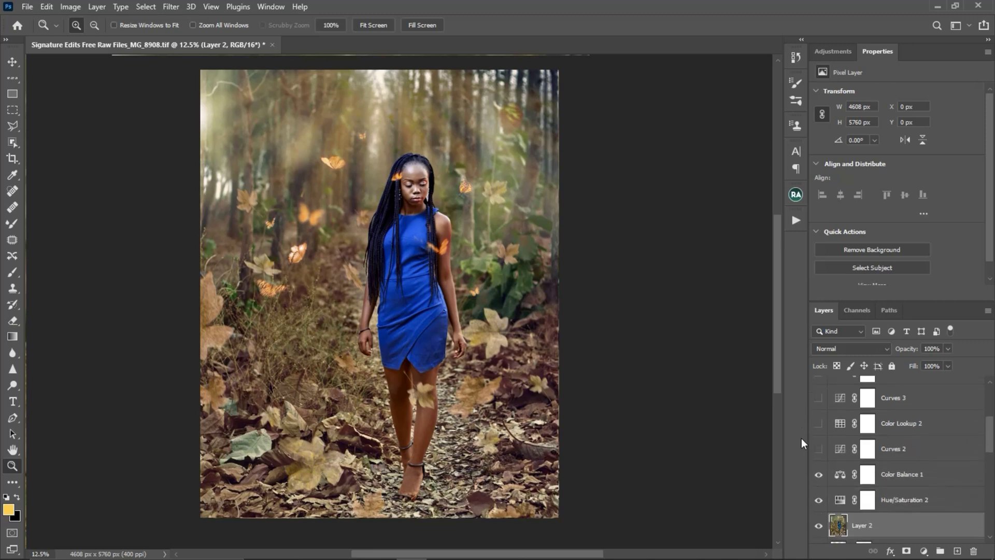
Turn on Curves 2 (Darker, 49% opacity), toggling it to compare brightness.
click(834, 449)
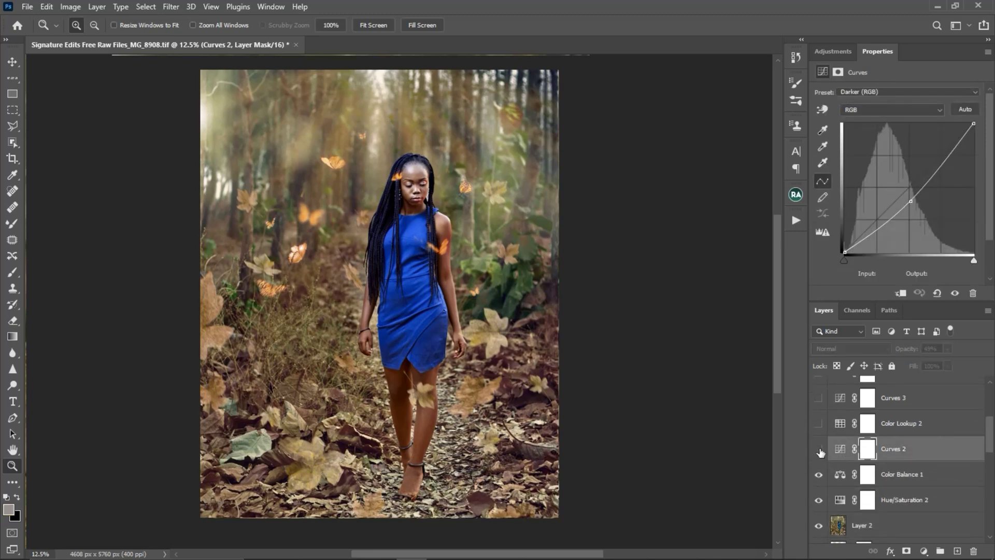
click(819, 449)
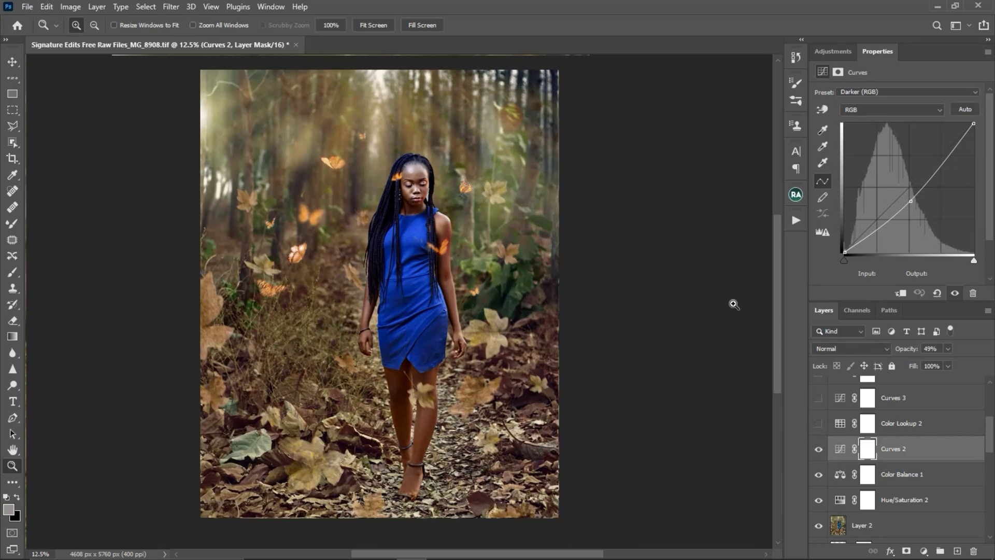
click(819, 449)
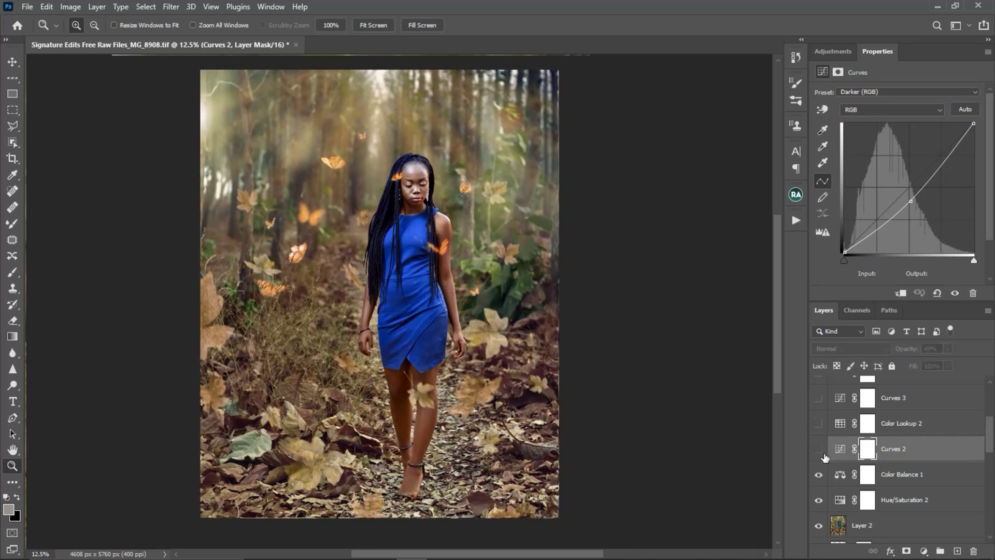
click(820, 449)
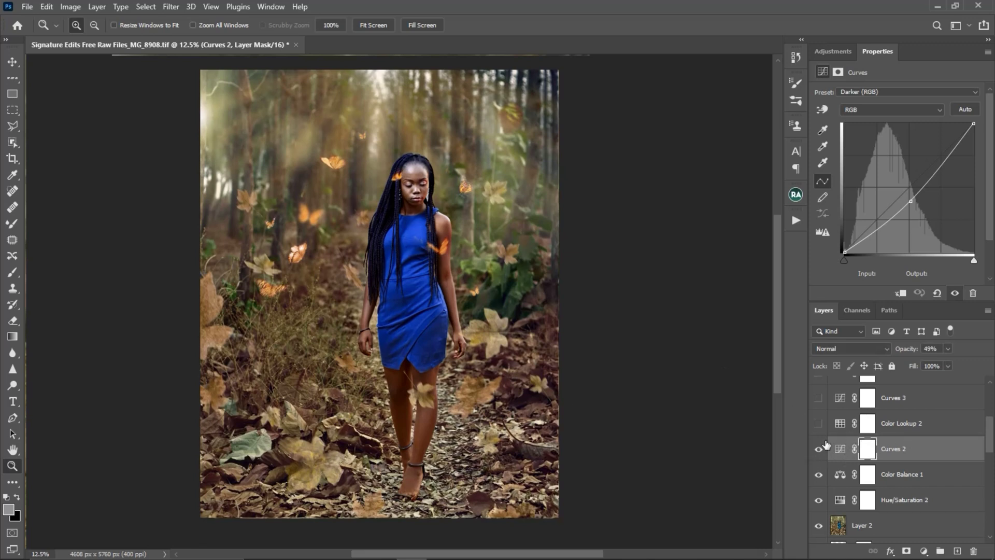
Re-enable Color Lookup 2 with FoggyNight.3DL at 27% opacity.
click(819, 424)
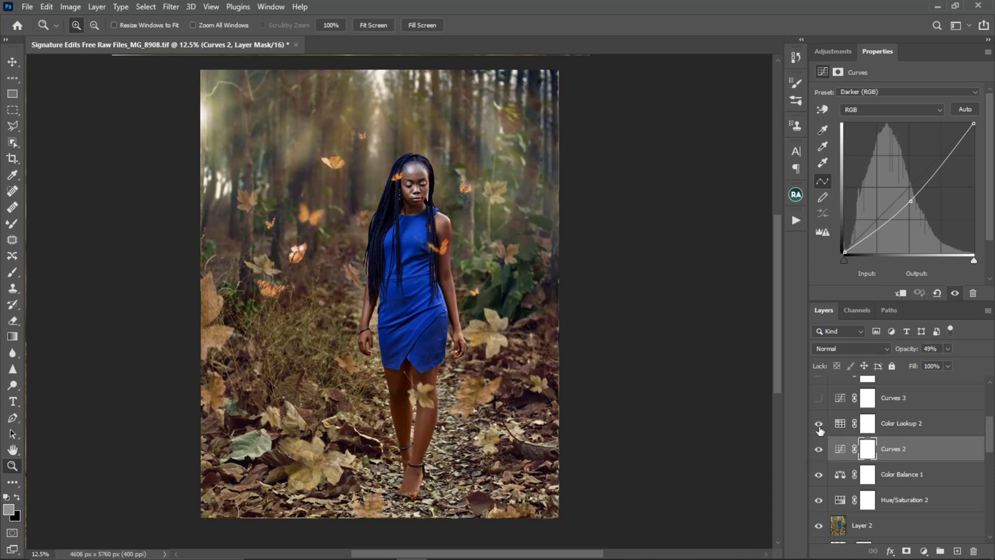
click(835, 426)
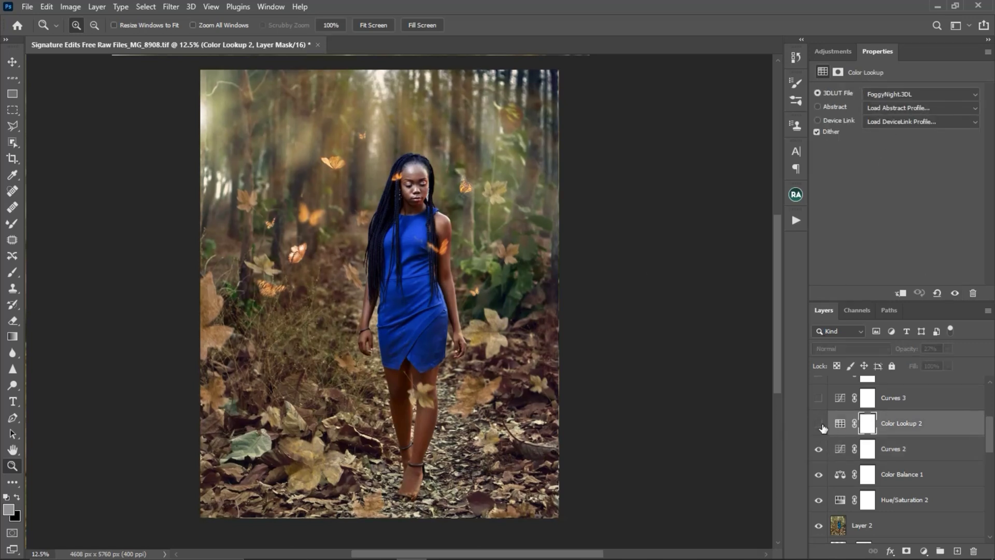
click(819, 424)
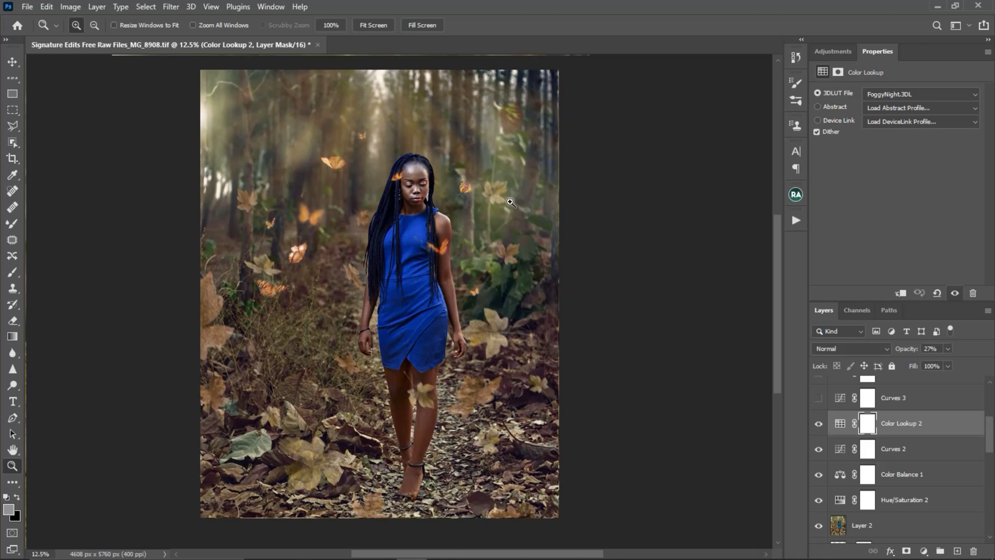
click(893, 397)
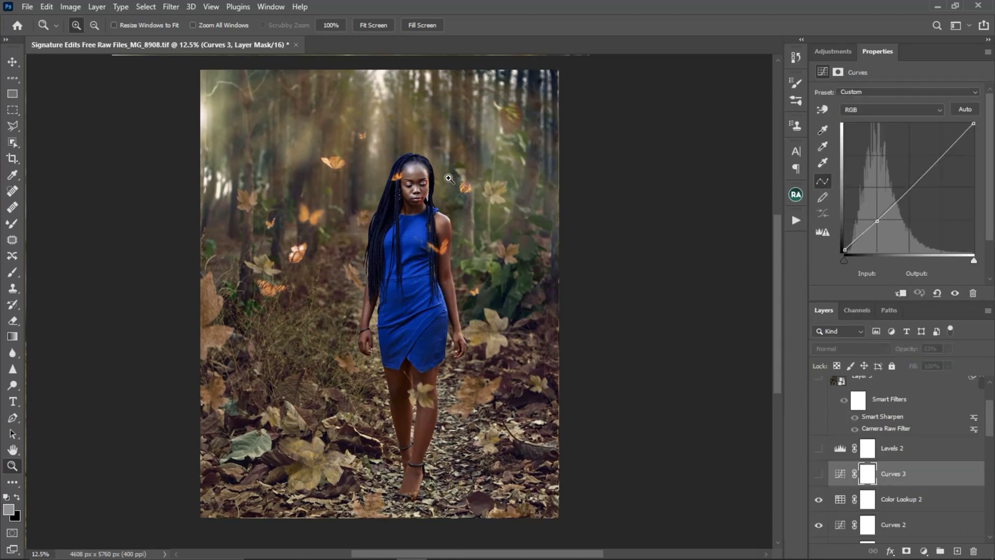
Enable Levels 2 (inputs 13, 1.00, 255) at 72% opacity, comparing it off and on.
drag(418, 301, 435, 275)
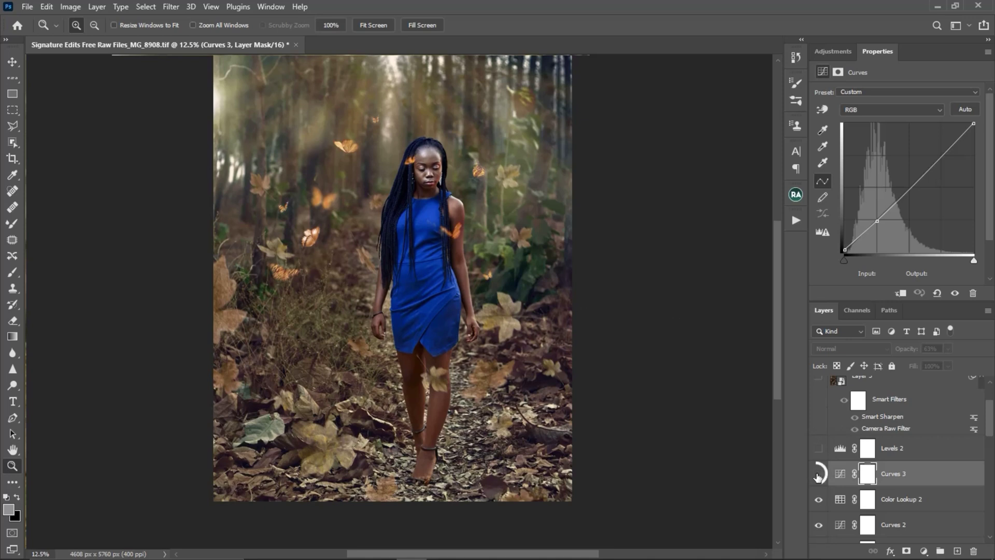
click(826, 452)
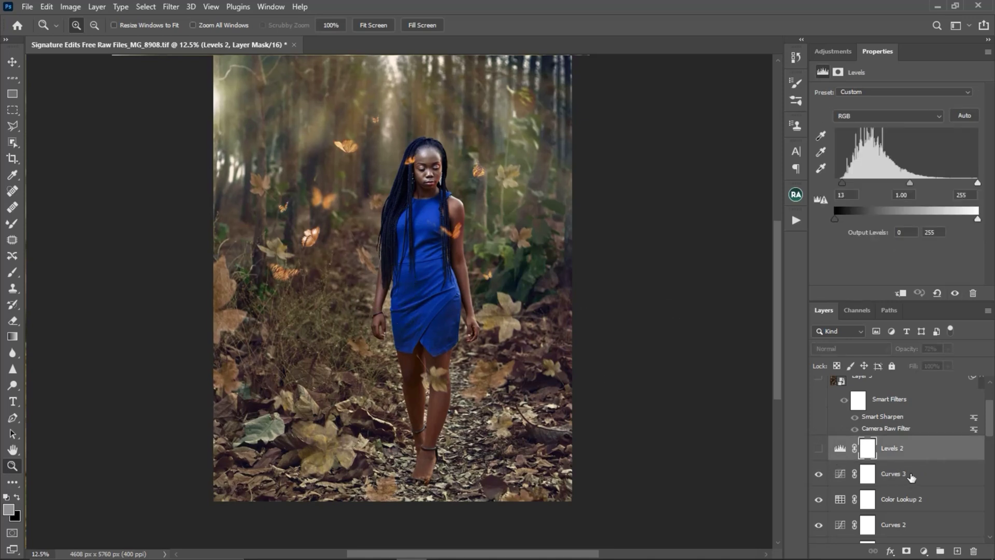
click(911, 477)
click(914, 456)
click(820, 450)
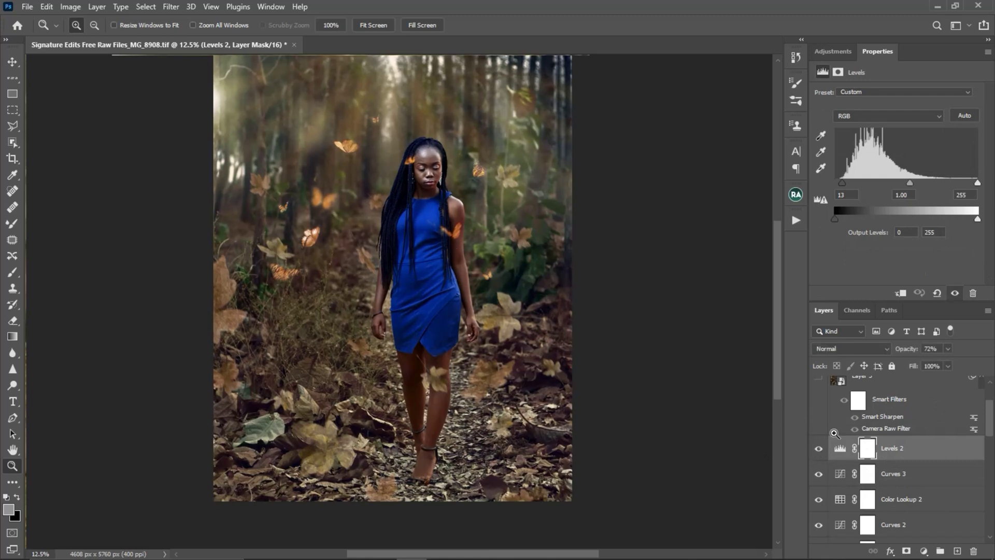
click(820, 450)
click(820, 450)
scroll(976, 420, up, 3)
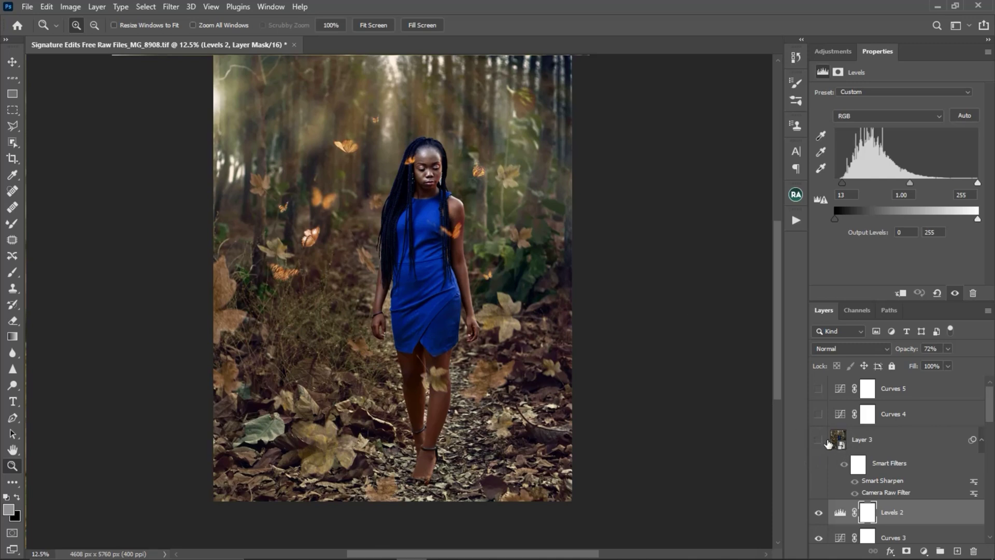
Show Layer 3 and browse its Camera Raw presets (Favorites, Cinematic II), cancelling without changes.
click(819, 441)
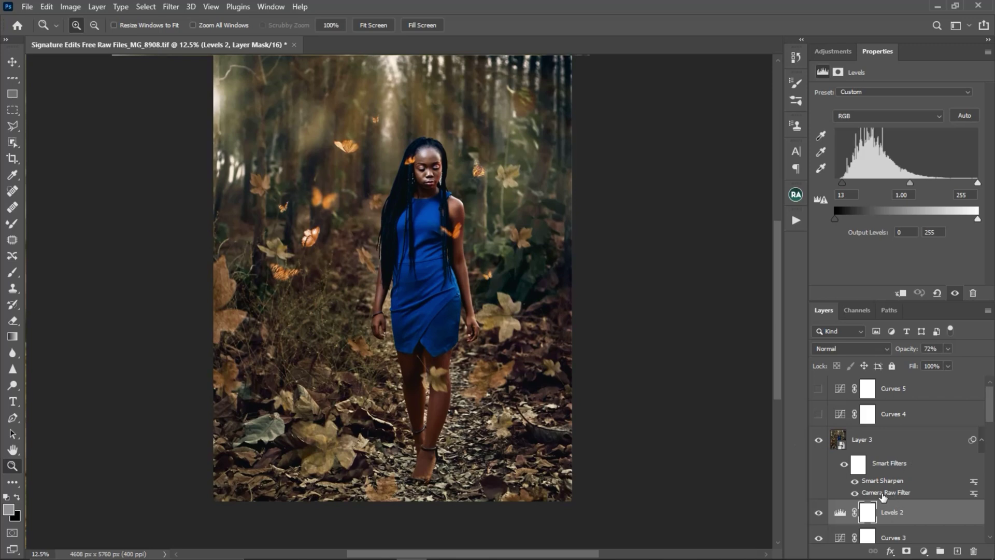
double_click(885, 493)
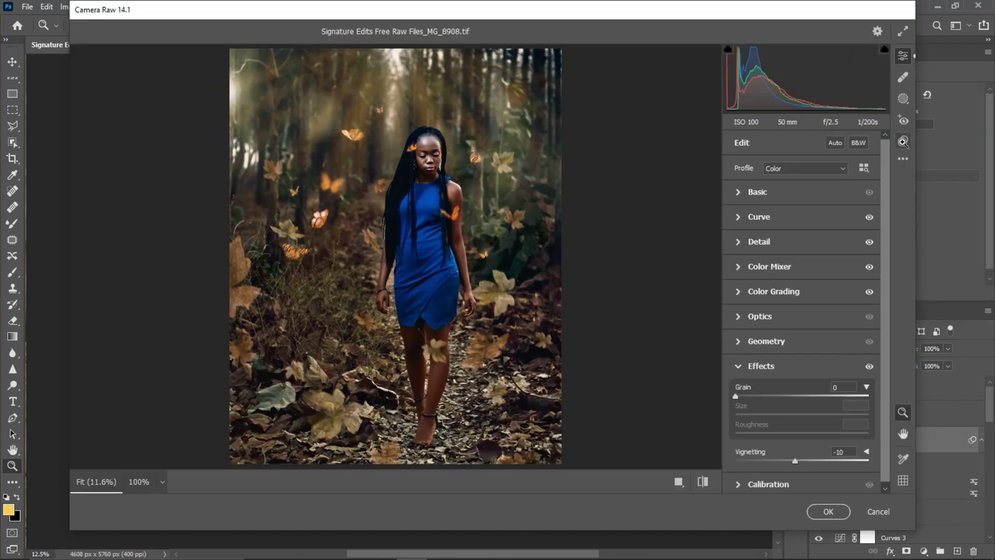
click(903, 142)
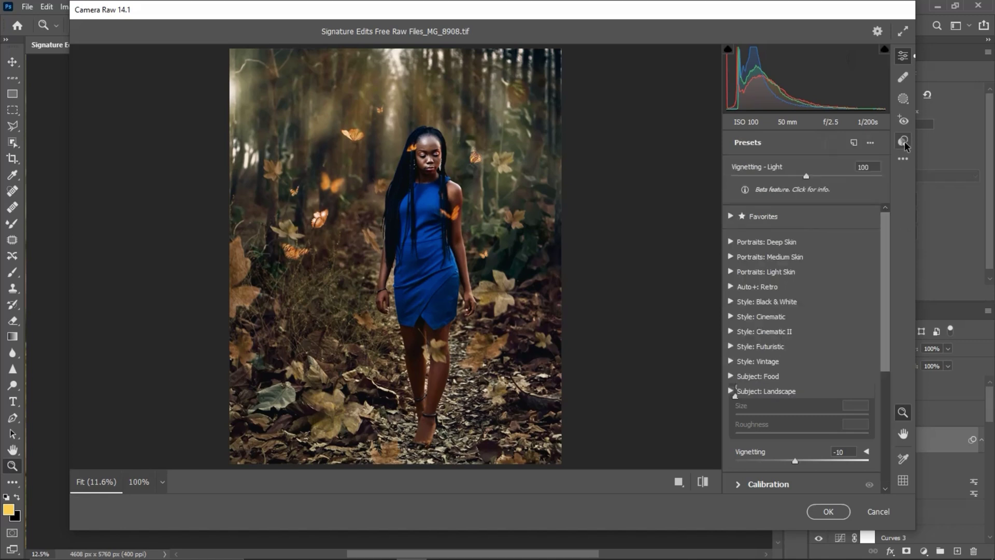
click(730, 216)
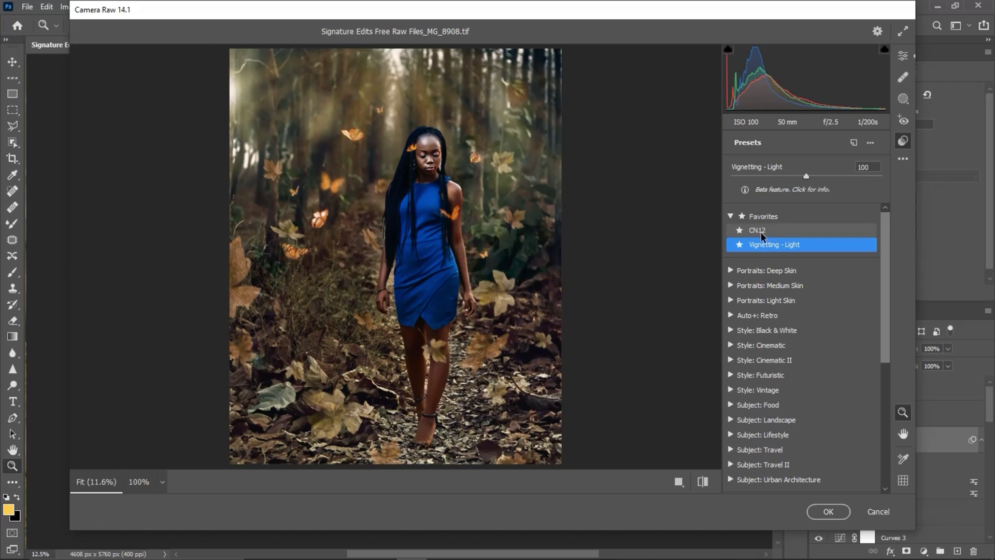
click(731, 359)
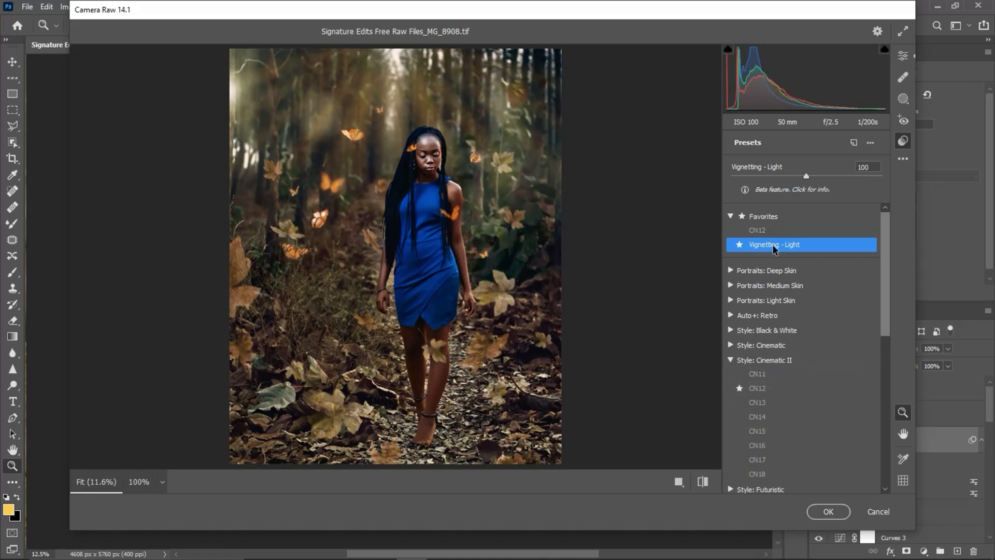
drag(884, 331, 880, 461)
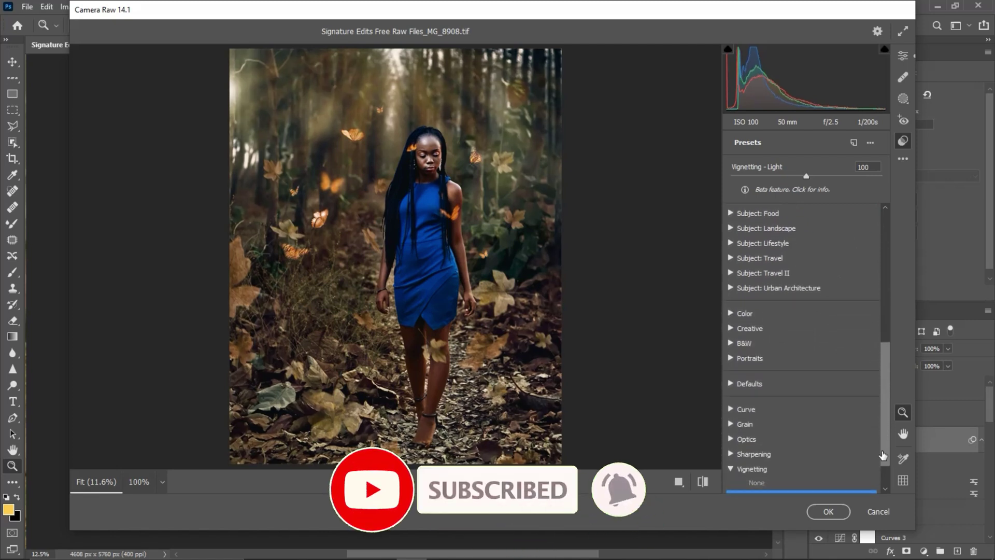
scroll(883, 474, down, 2)
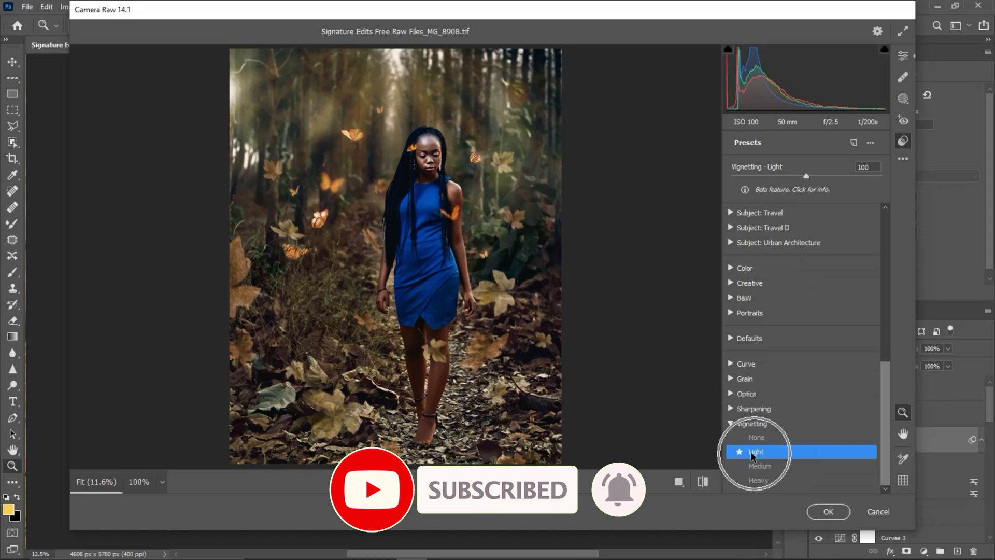
click(877, 511)
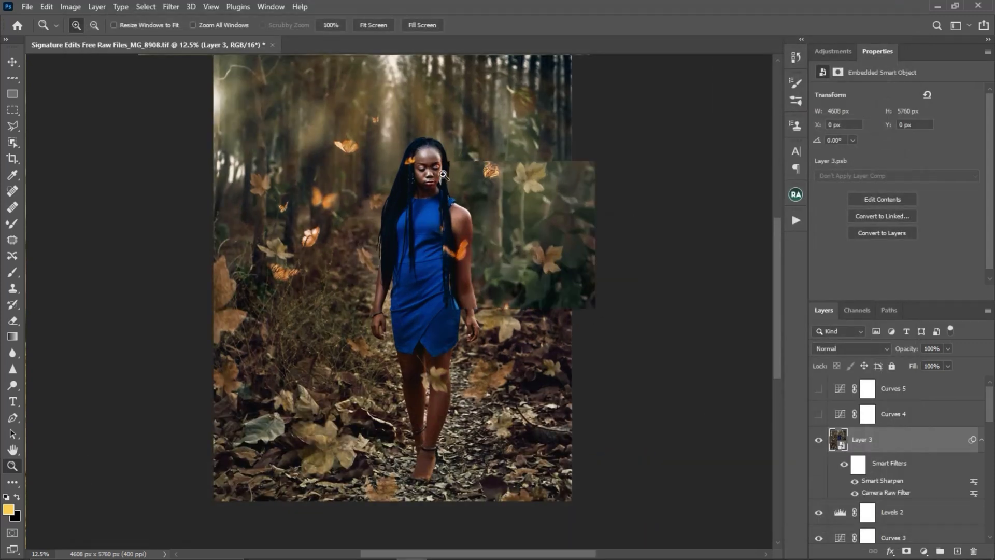
Zoom in and compare the image with Layer 3 hidden and shown.
click(560, 330)
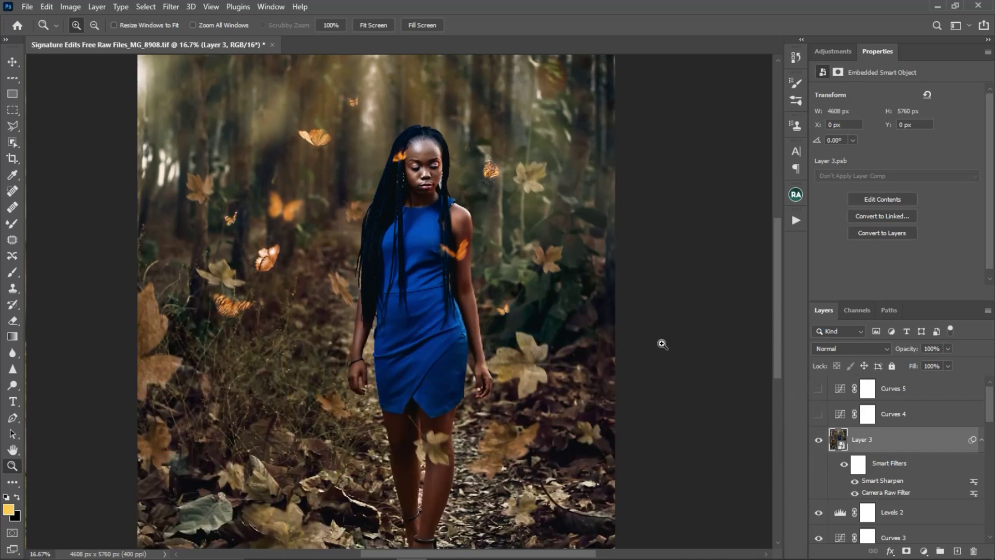
click(818, 442)
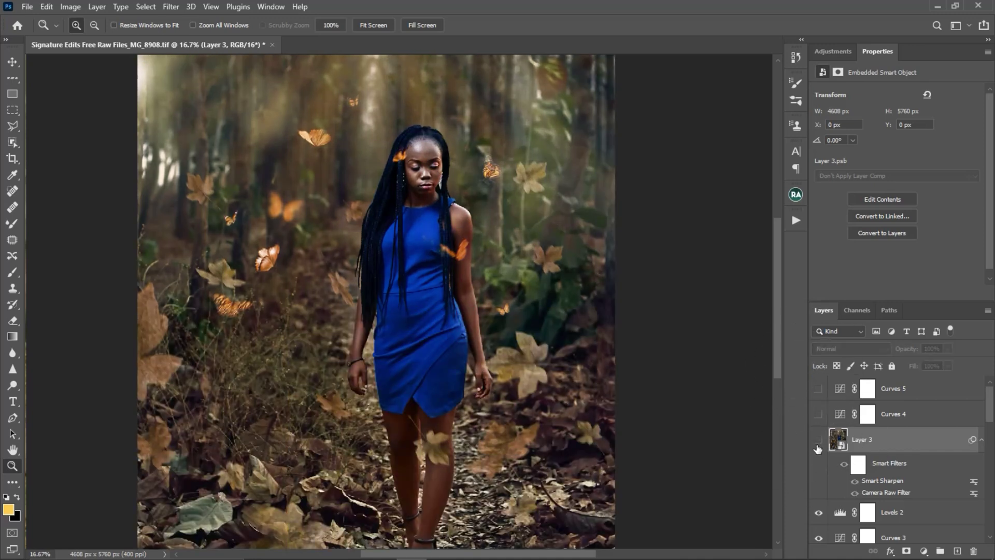
click(818, 442)
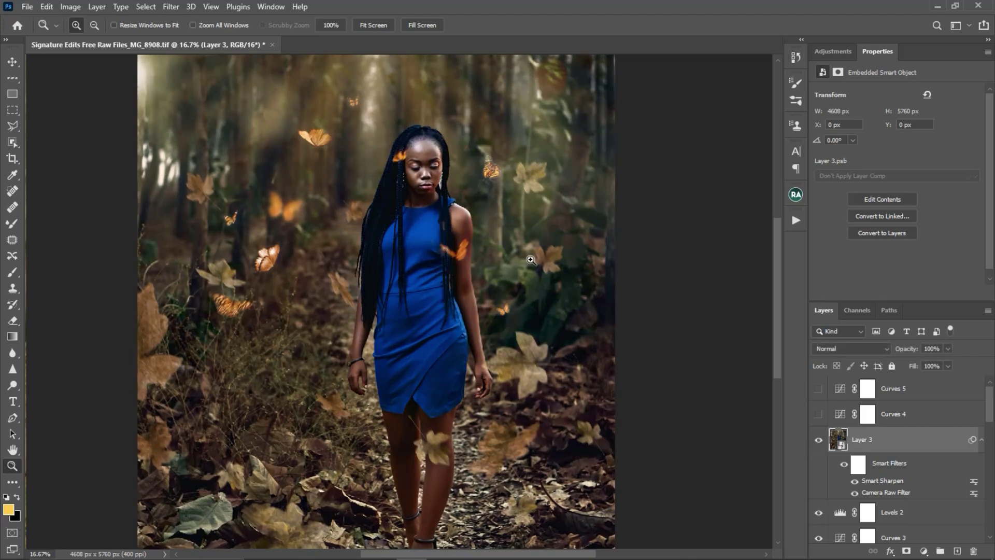
click(819, 441)
click(819, 442)
Lower Curves 4's midtone point slightly and turn Curves 4 on.
click(829, 420)
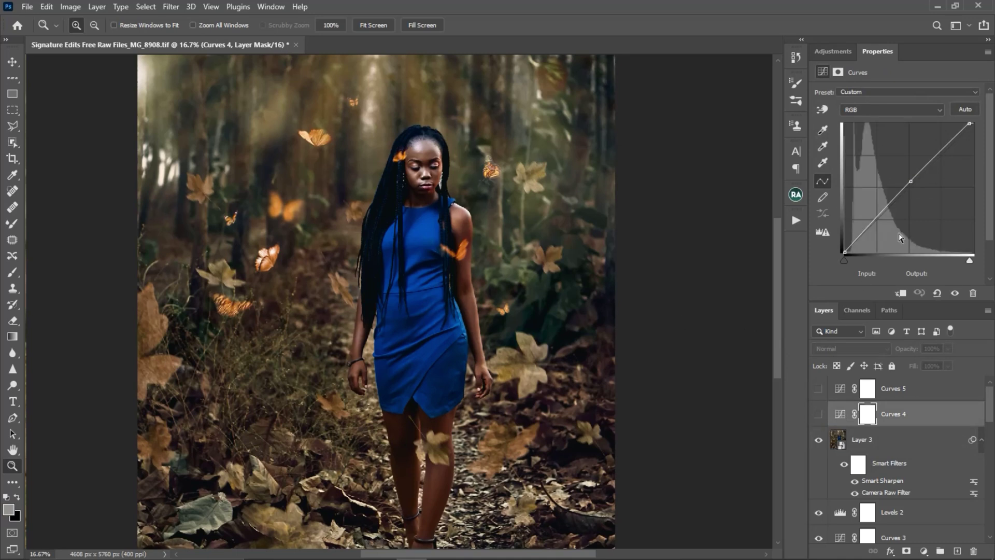
click(911, 181)
drag(911, 183, 914, 183)
click(819, 415)
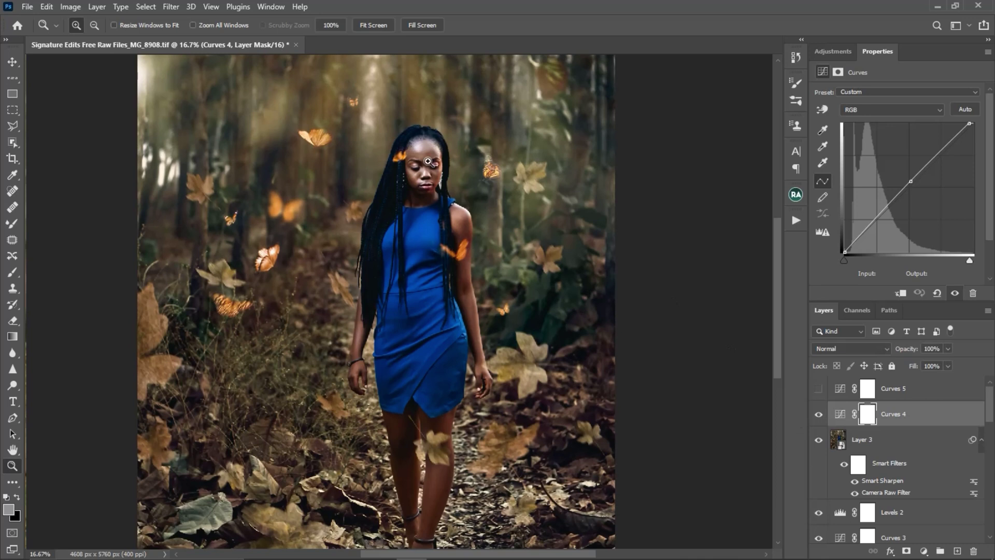
click(818, 416)
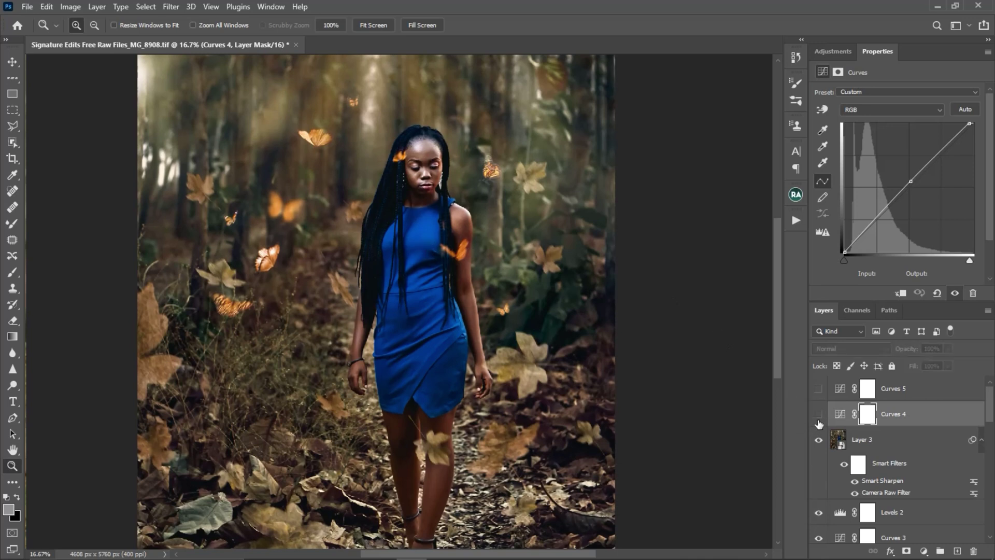
click(819, 415)
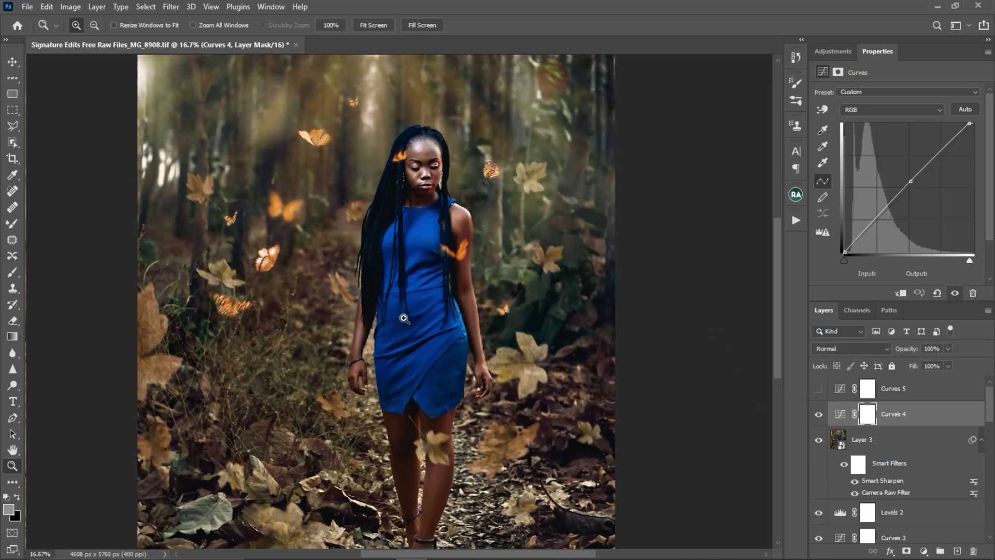
Turn on Curves 5 and zoom out to view the whole image.
click(842, 395)
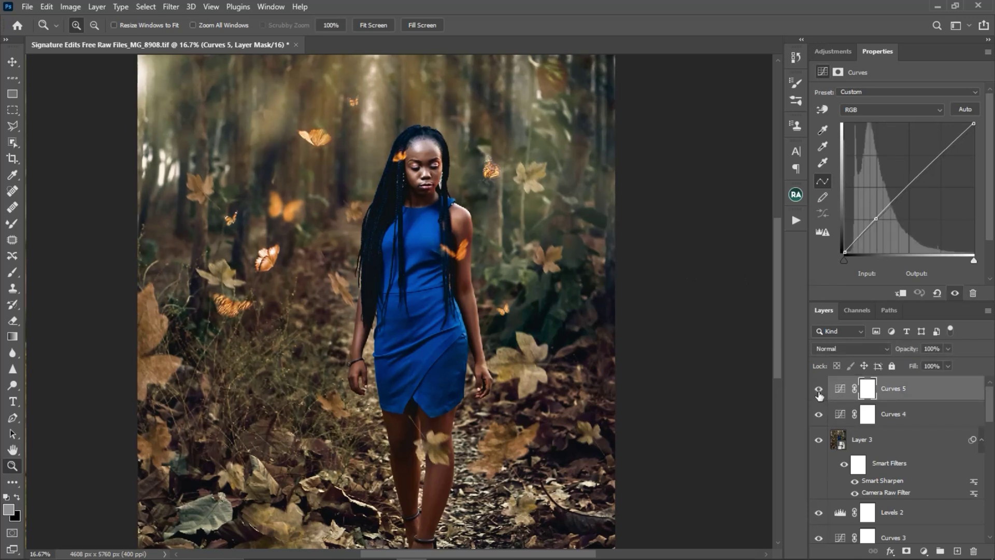
alt+click(426, 271)
drag(458, 313, 455, 291)
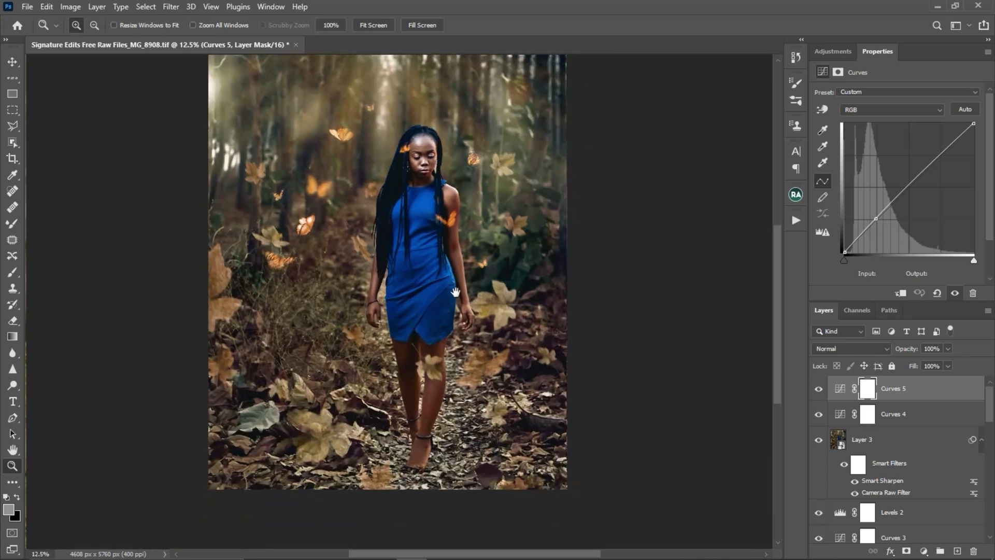
scroll(991, 419, down, 10)
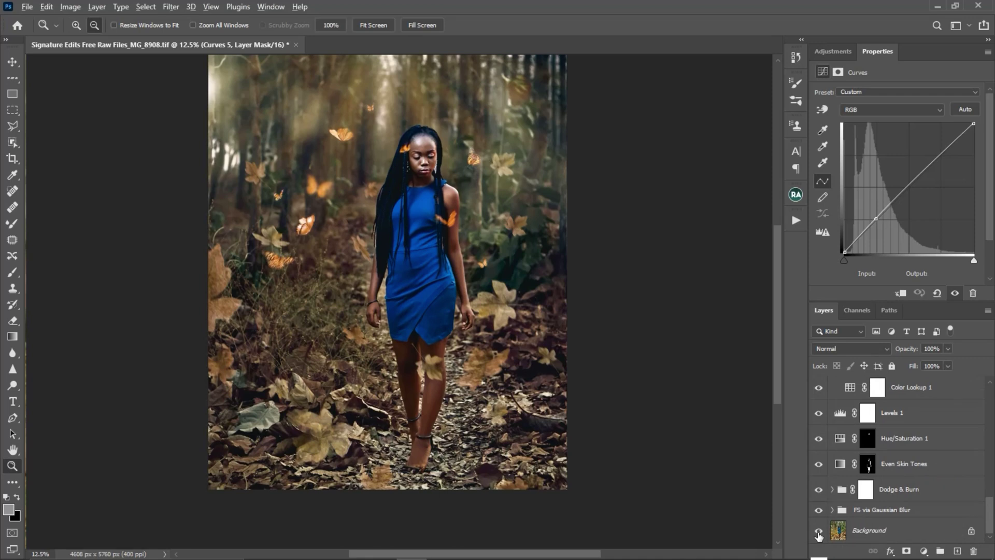
alt+click(820, 531)
alt+click(822, 531)
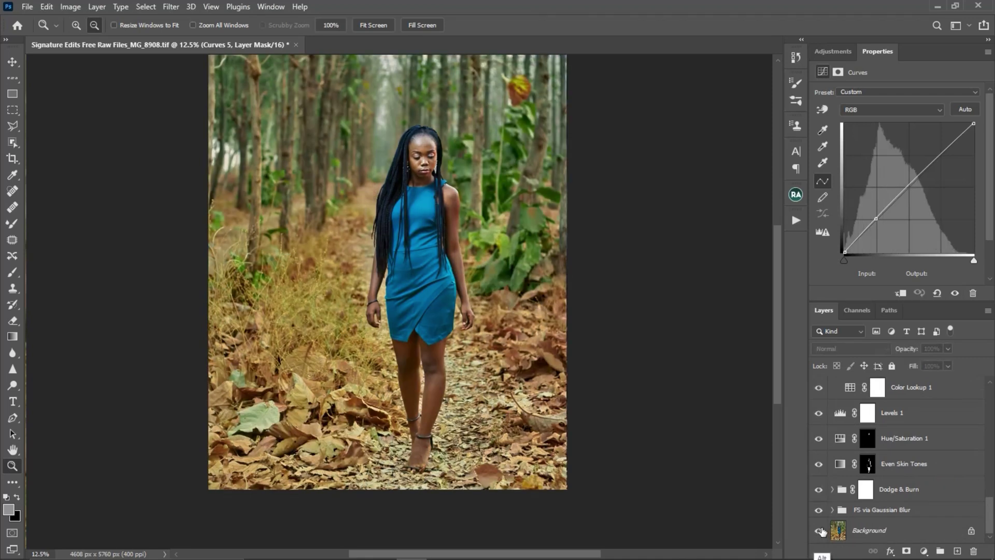